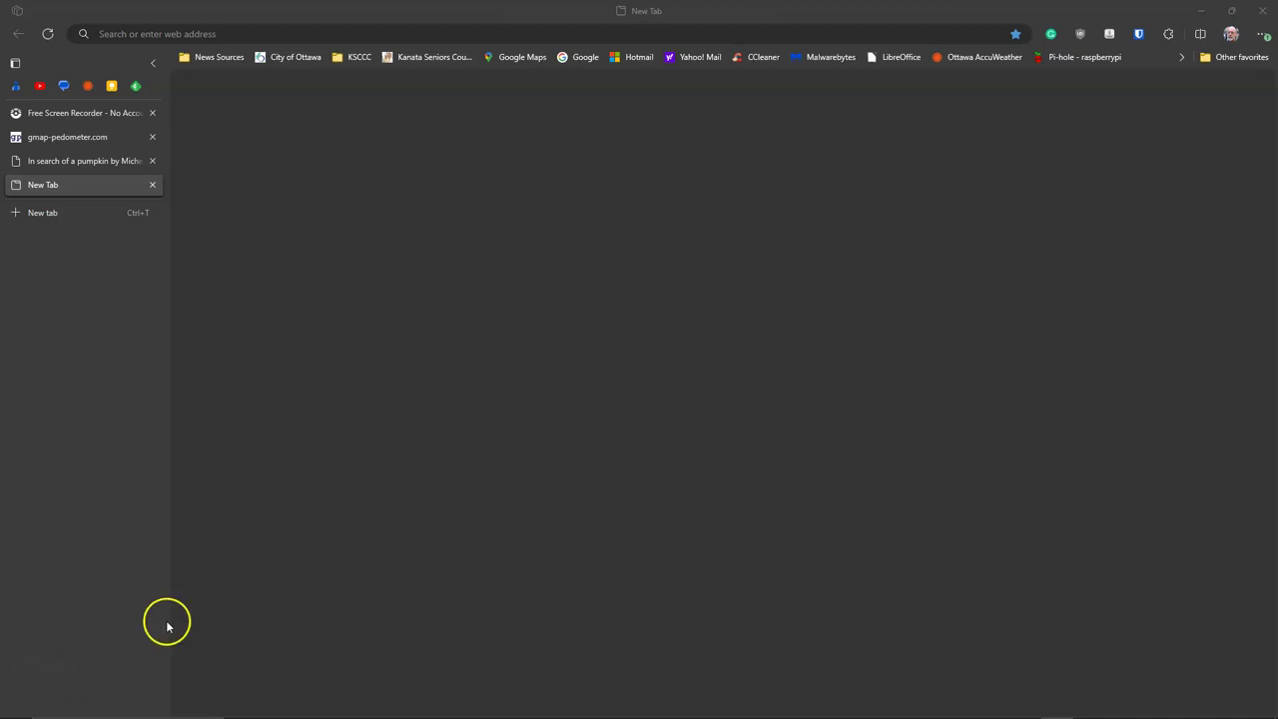
# Launch the Zoom sign-in page from Bitwarden's saved Zoom login and autofill the email and password.
pyautogui.click(1138, 36)
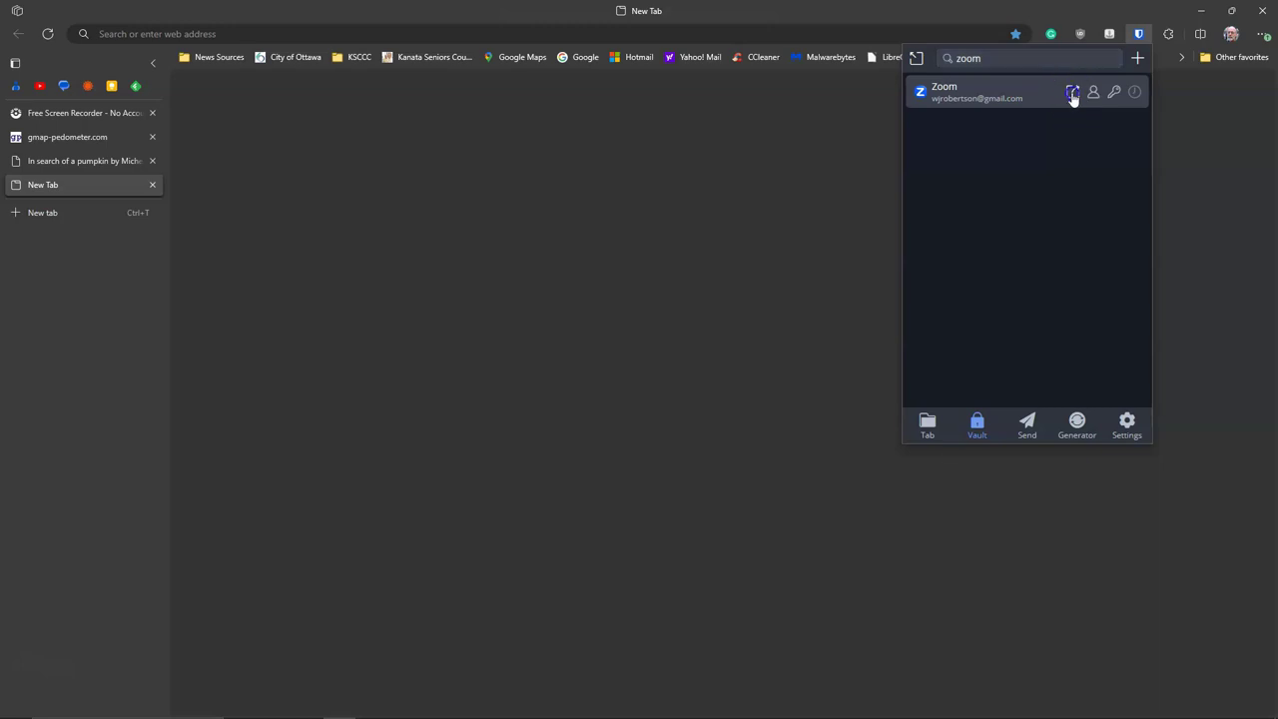
pyautogui.click(1072, 92)
pyautogui.click(685, 387)
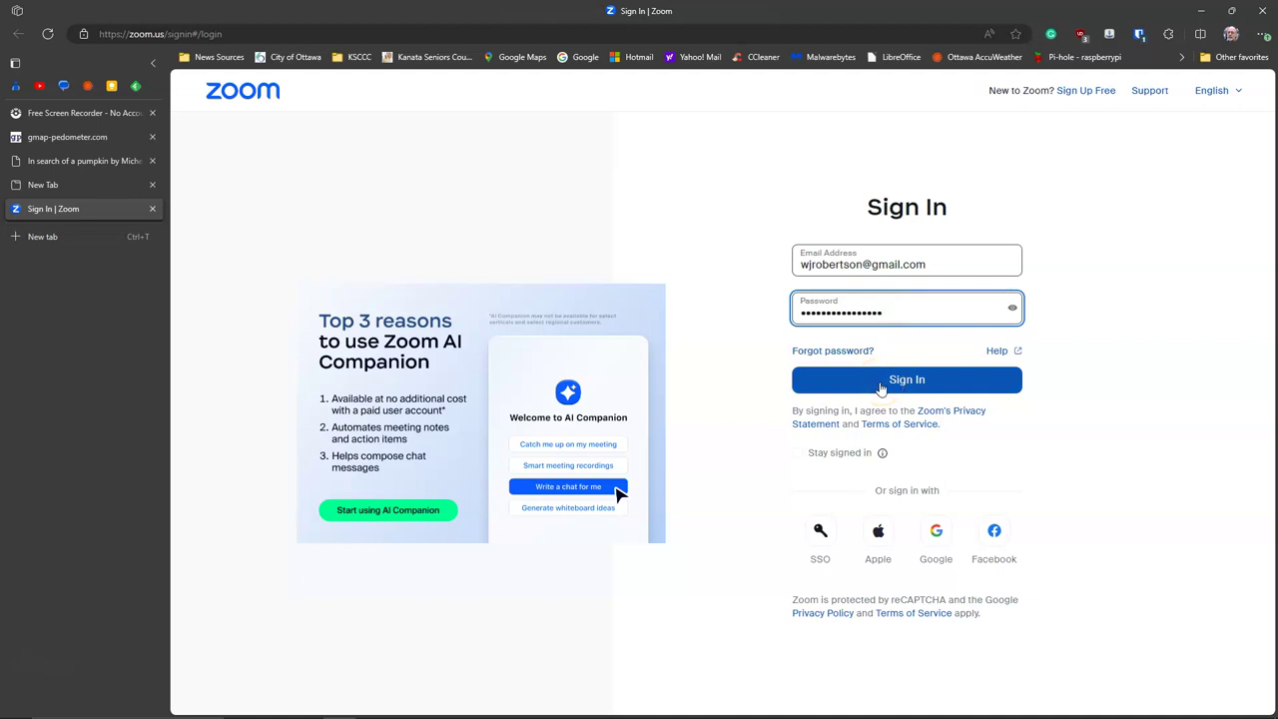
# Sign in to Zoom and start a new meeting titled 'Test with Philip'.
pyautogui.click(879, 387)
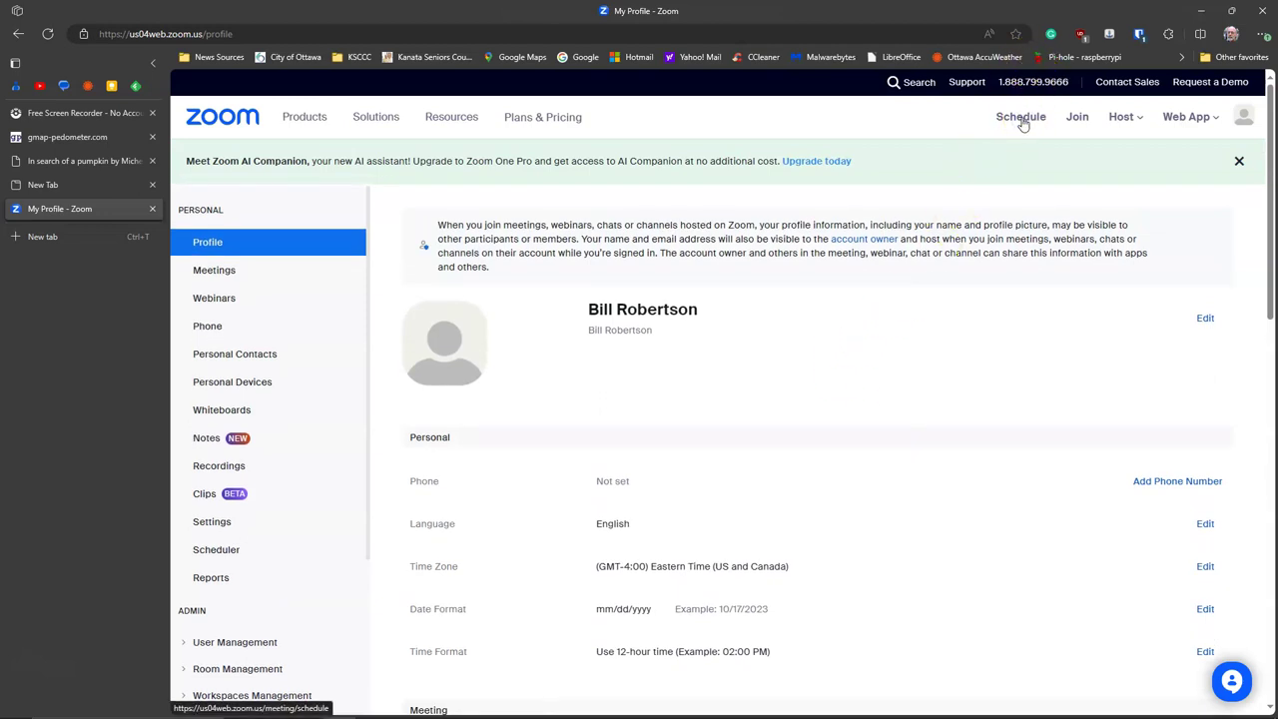
pyautogui.click(1017, 130)
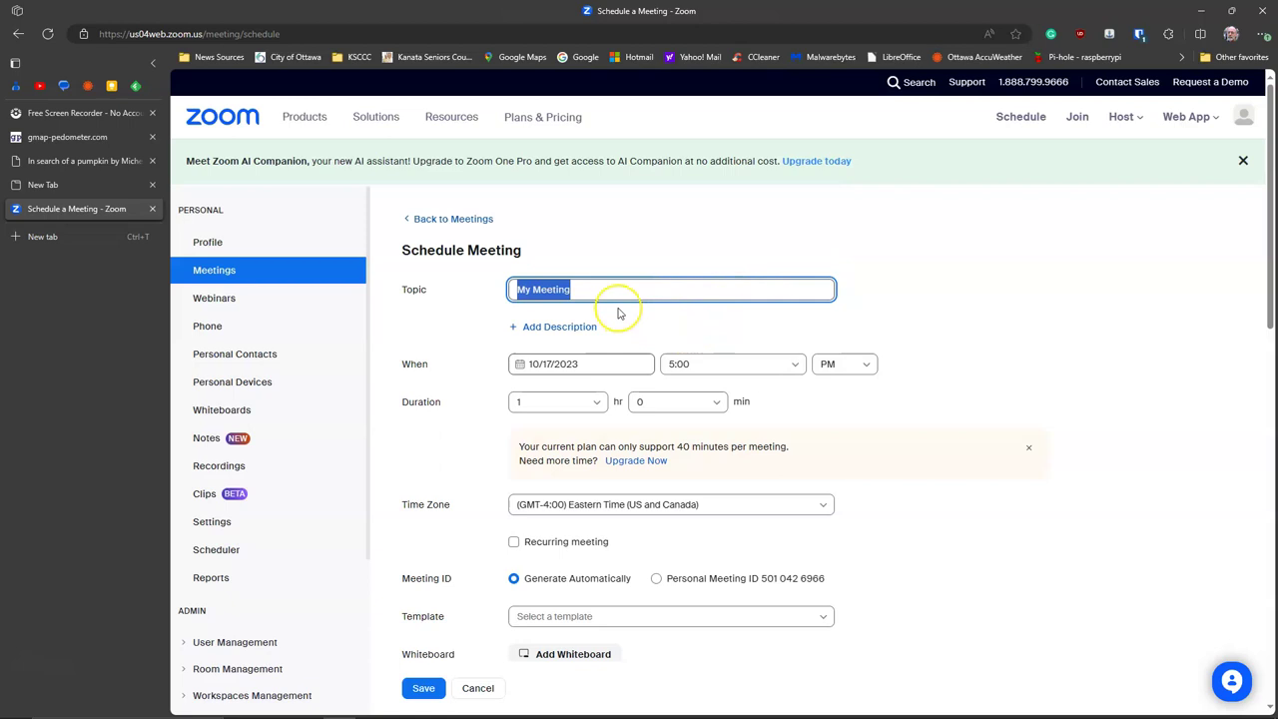
pyautogui.write('Test with Philip')
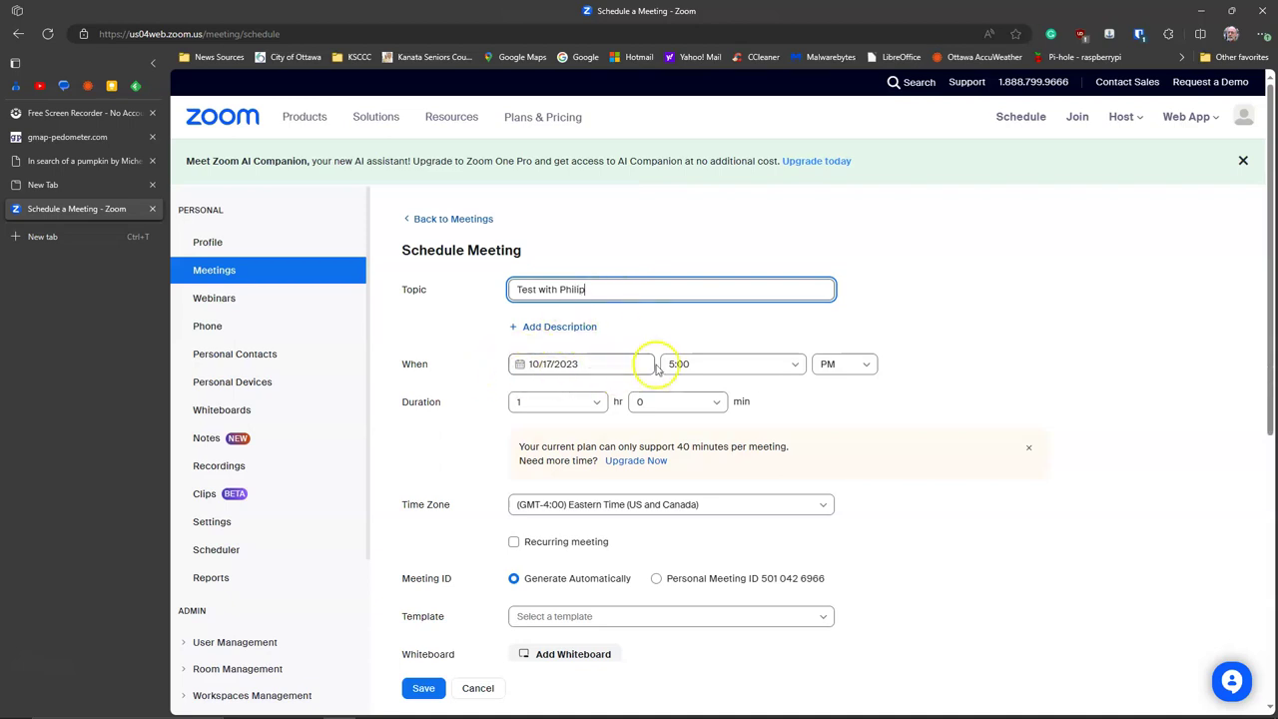
# Set the meeting start to 07:00 PM on 10/17/2023.
pyautogui.click(704, 364)
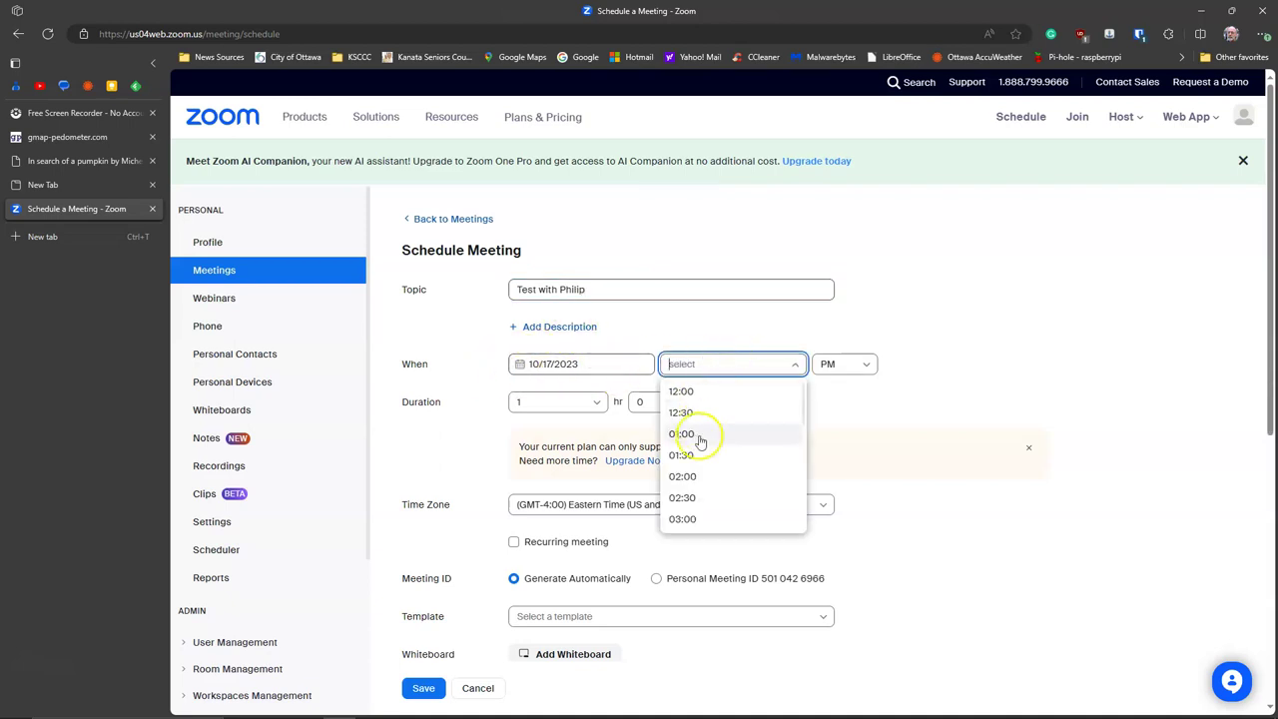
pyautogui.scroll(-5, 695, 493)
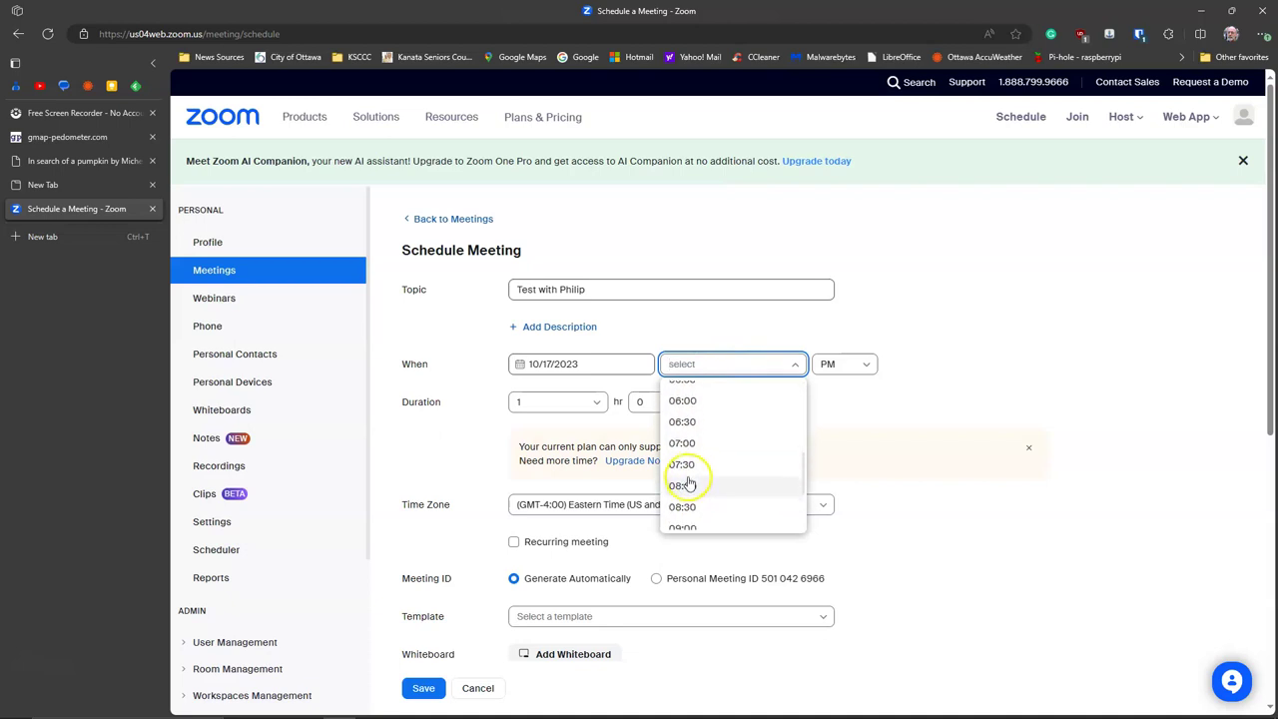
pyautogui.scroll(2, 689, 482)
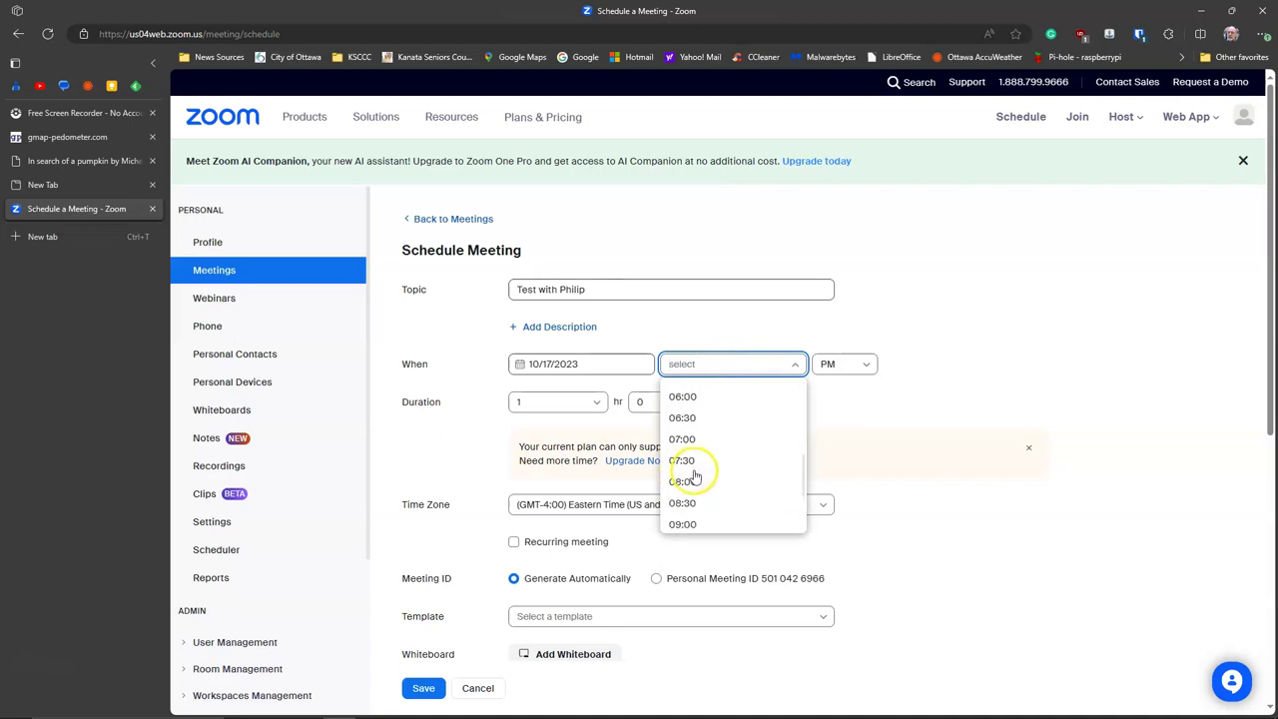
pyautogui.scroll(1, 693, 464)
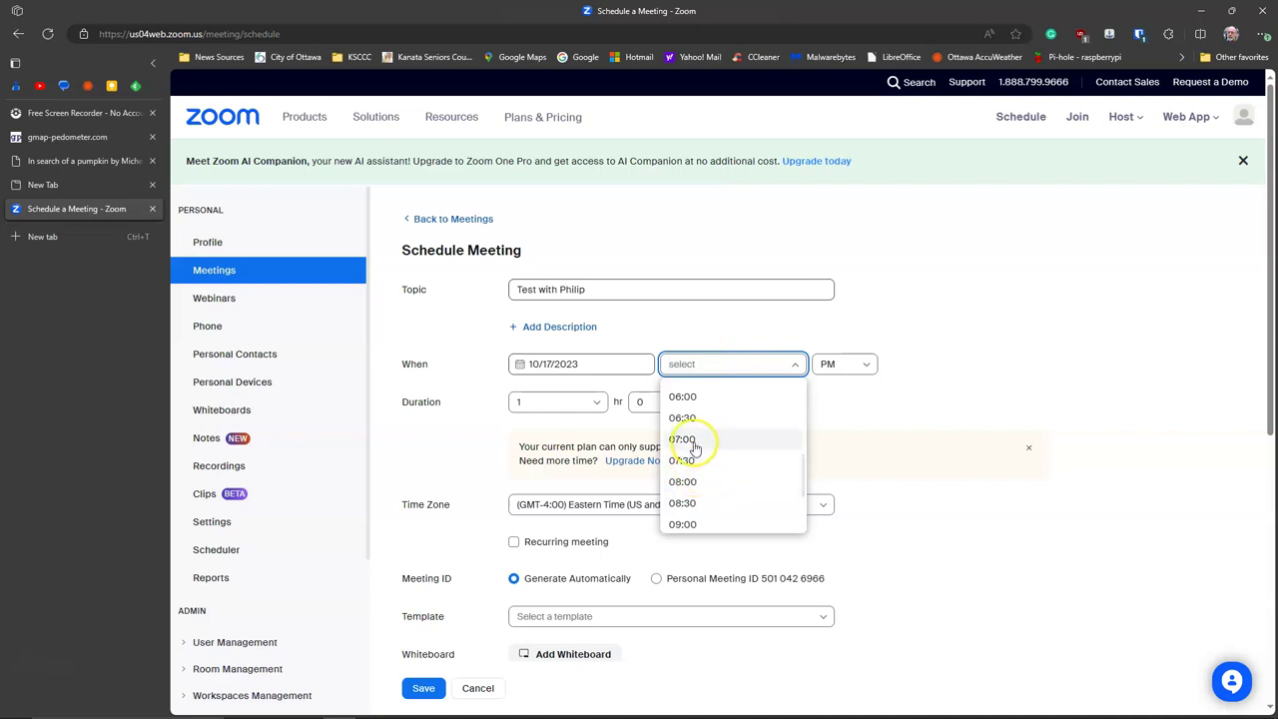
pyautogui.click(689, 439)
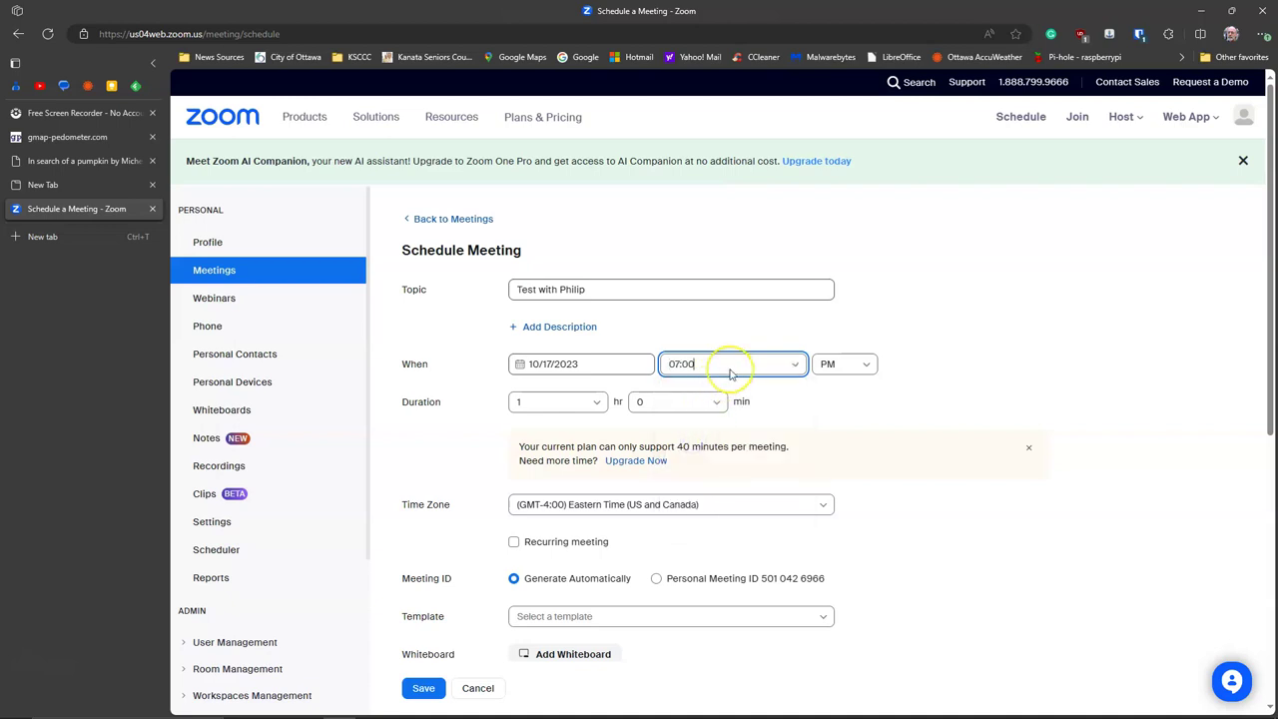
pyautogui.press('BackSpace')
pyautogui.press('BackSpace')
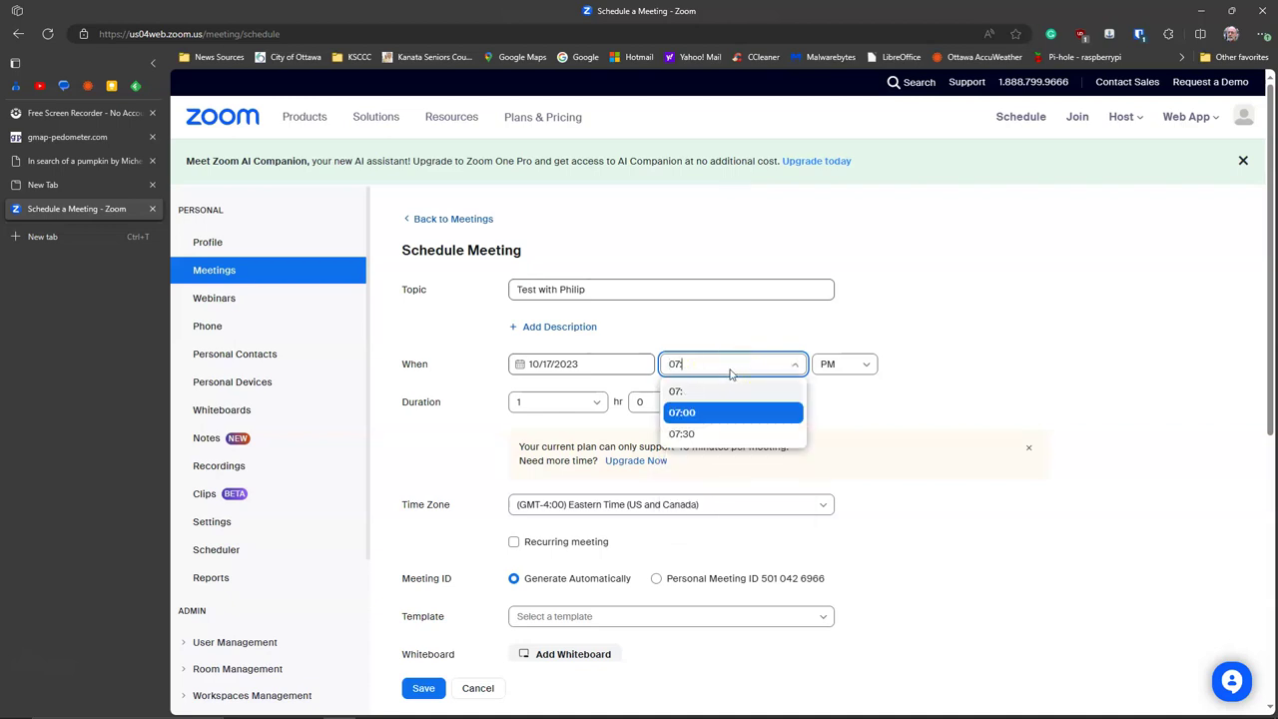
pyautogui.write('10')
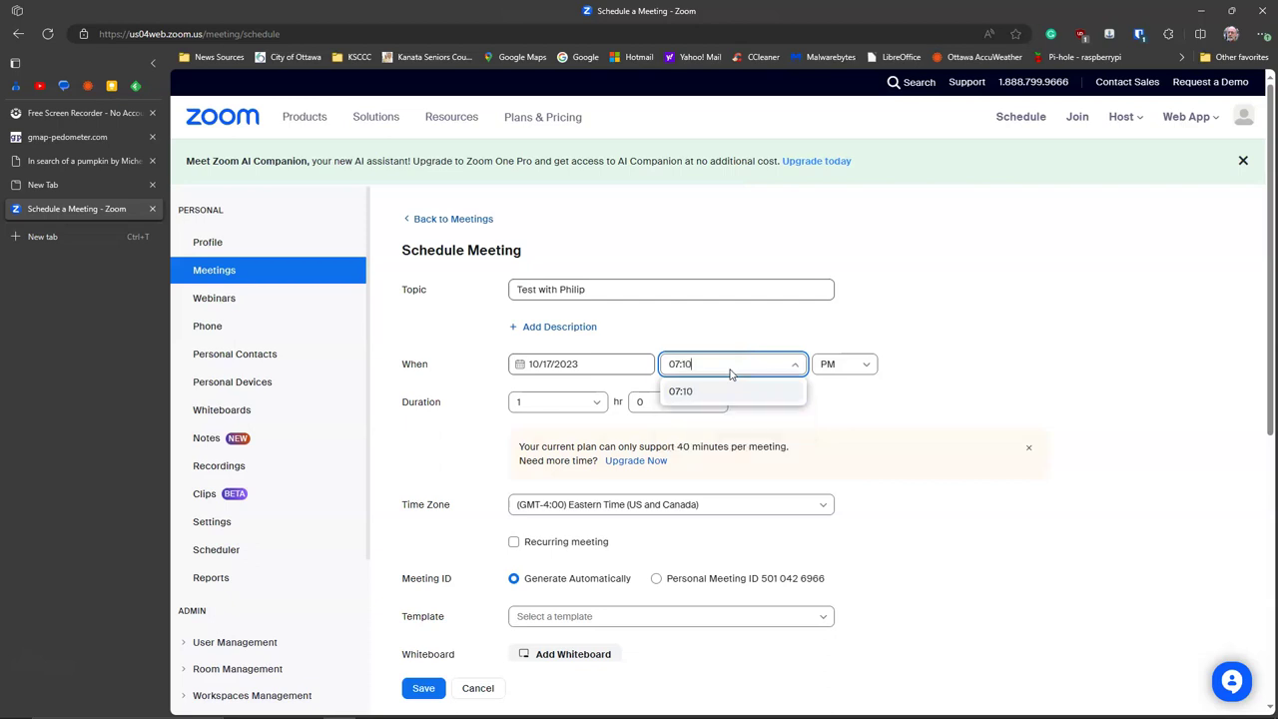
pyautogui.click(935, 405)
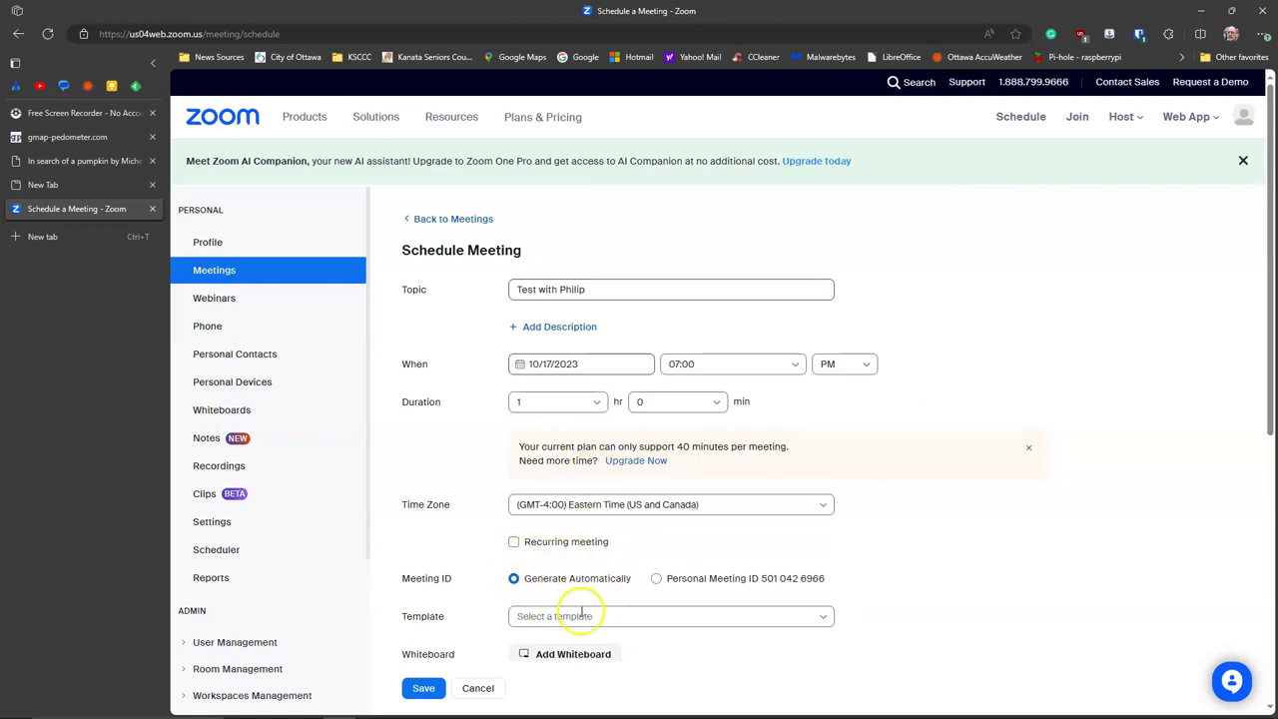
pyautogui.scroll(-2, 745, 559)
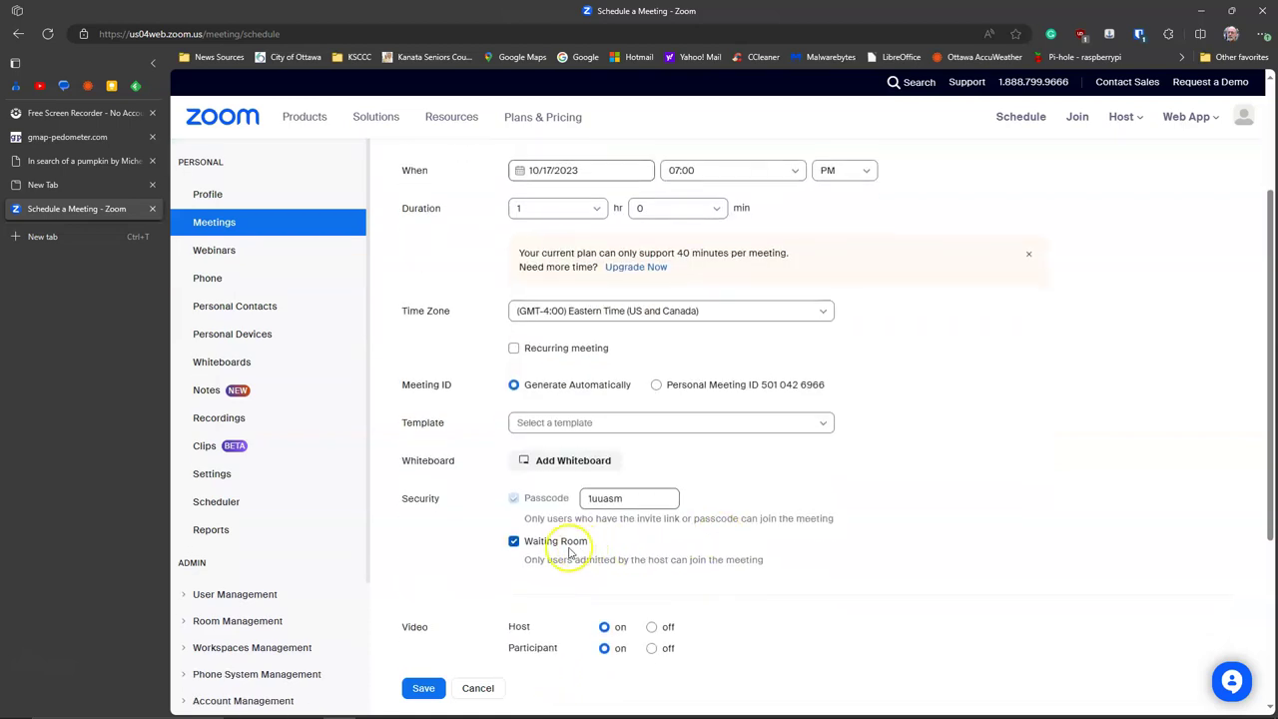
pyautogui.scroll(-2, 507, 531)
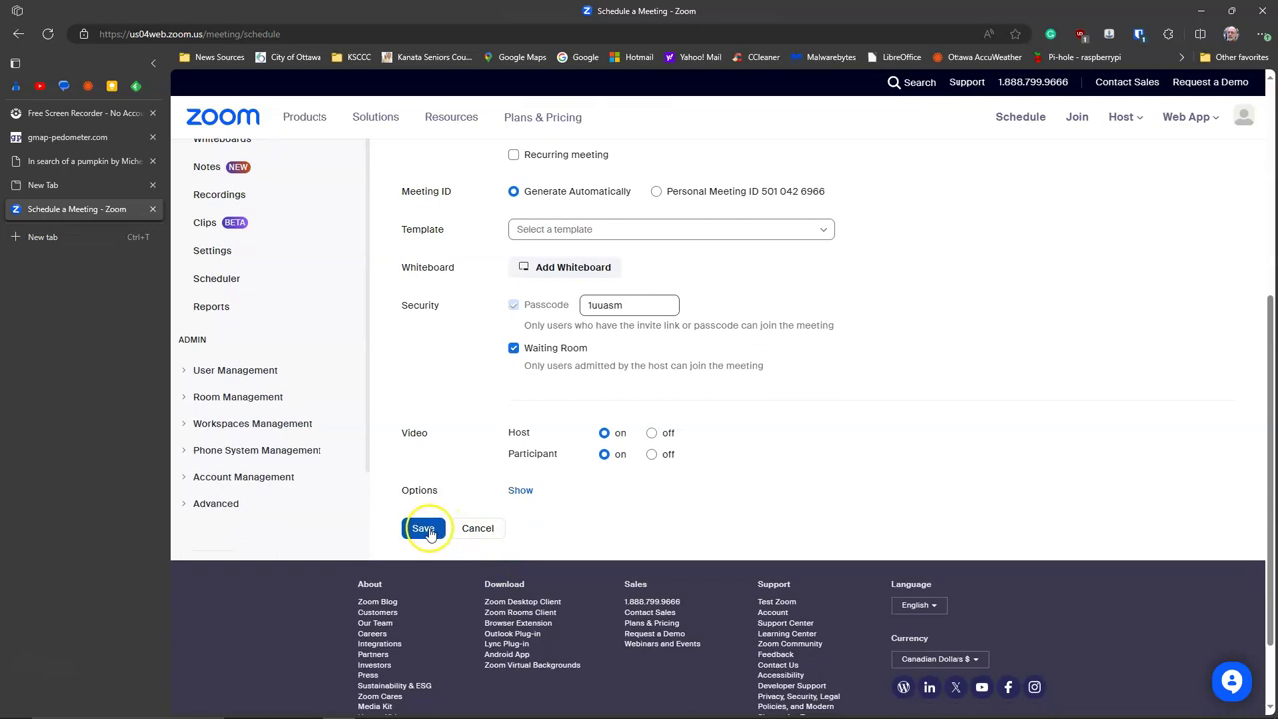
# Save the meeting and copy its invite link.
pyautogui.click(428, 530)
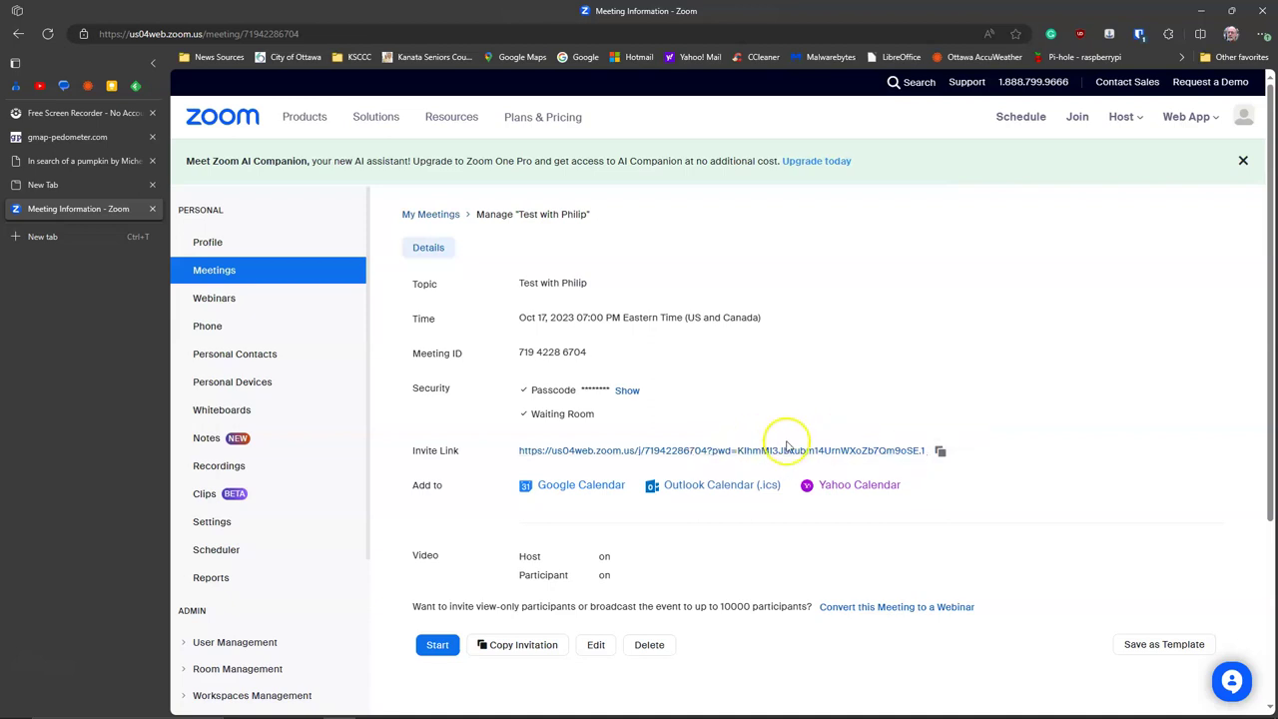
pyautogui.click(941, 452)
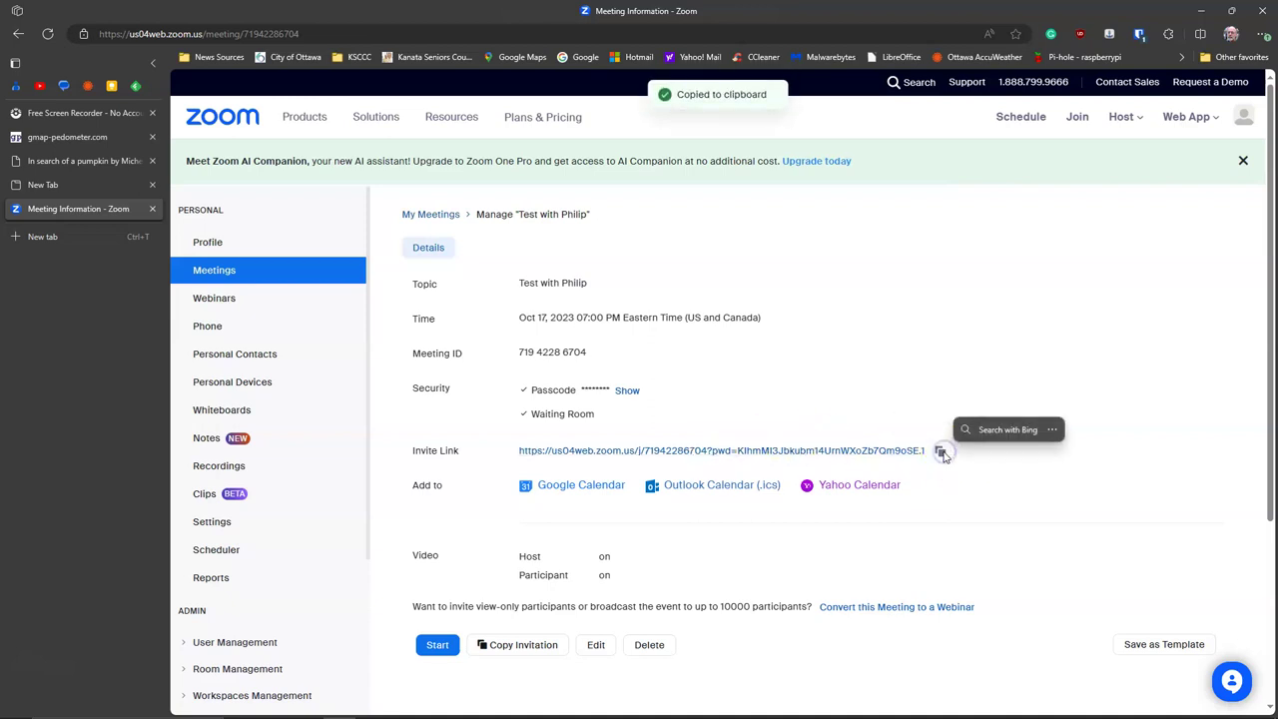
pyautogui.click(920, 488)
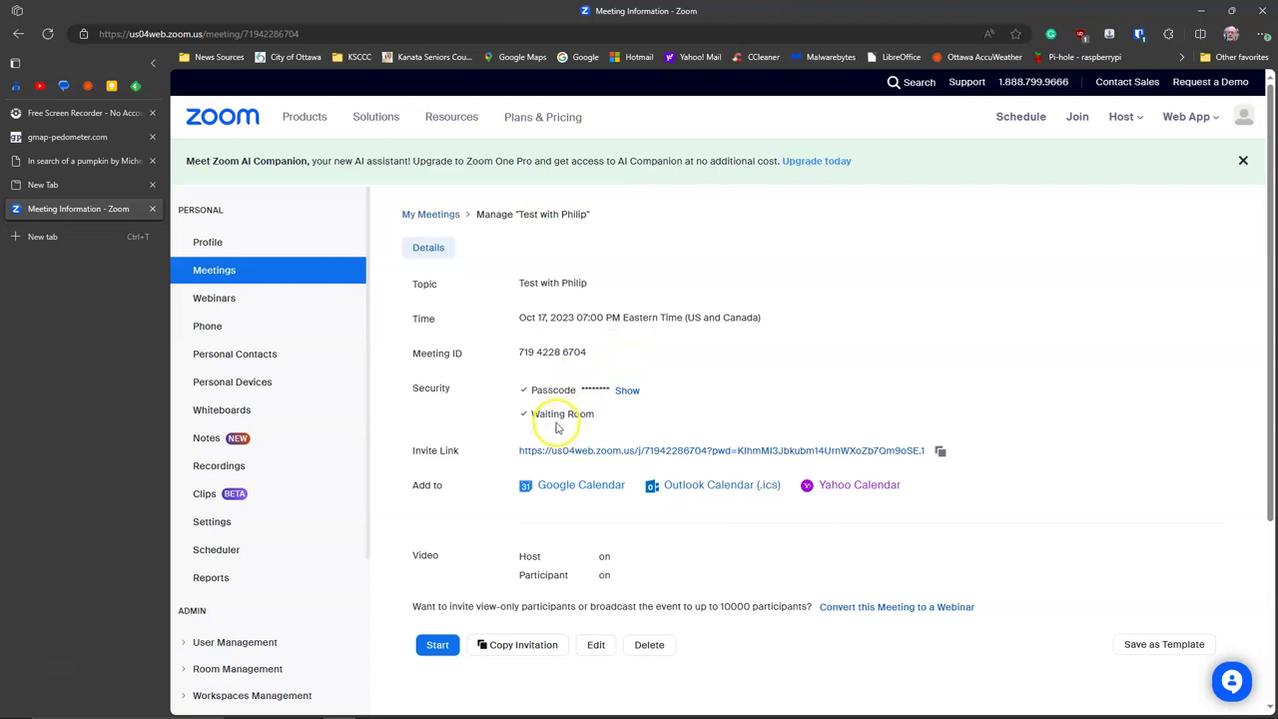
# Sign out of the Zoom account.
pyautogui.scroll(-2, 658, 351)
pyautogui.scroll(2, 658, 351)
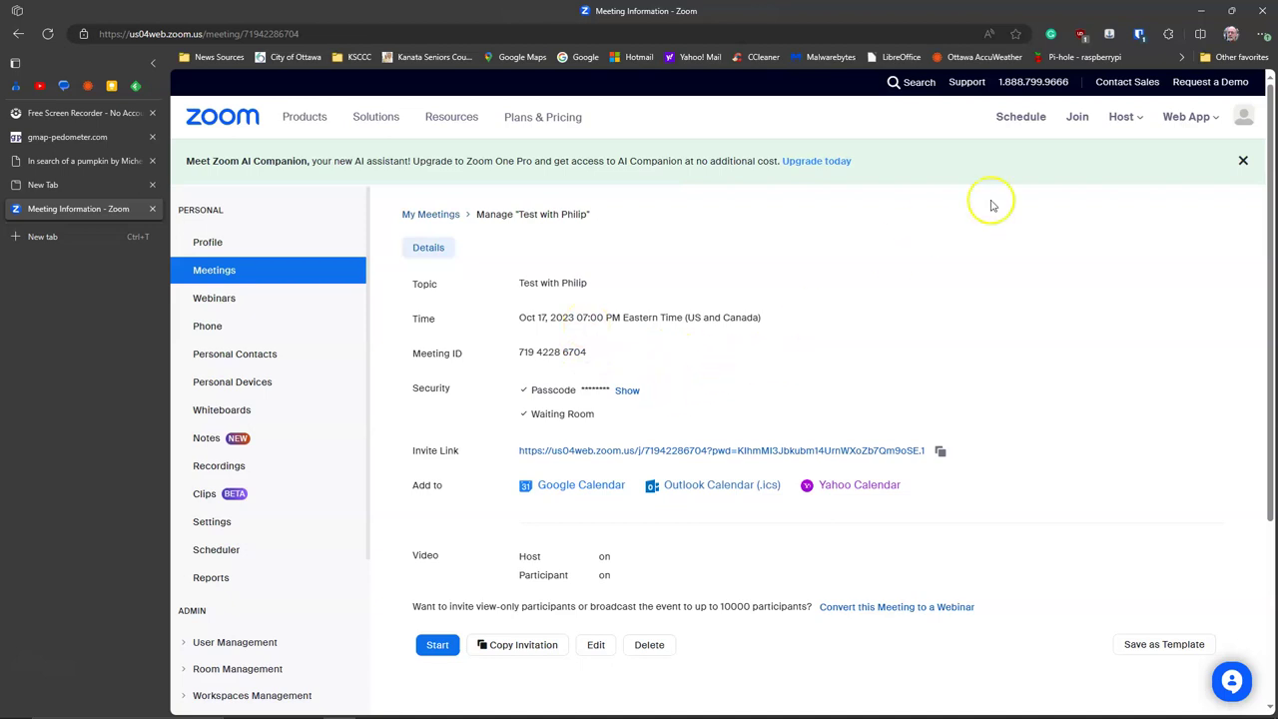
pyautogui.click(1243, 115)
pyautogui.click(1108, 248)
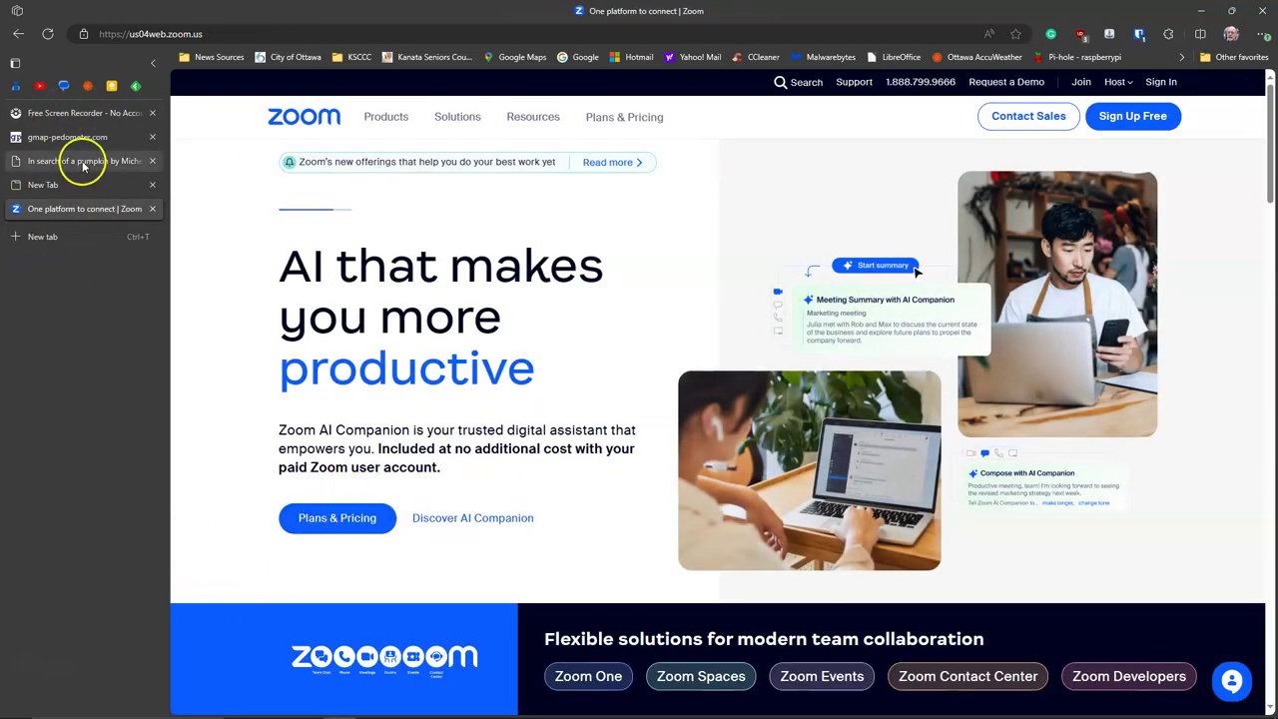
# In Gmail, start a new email to the suggested contact with subject 'test Zoom session'.
pyautogui.moveTo(777, 711)
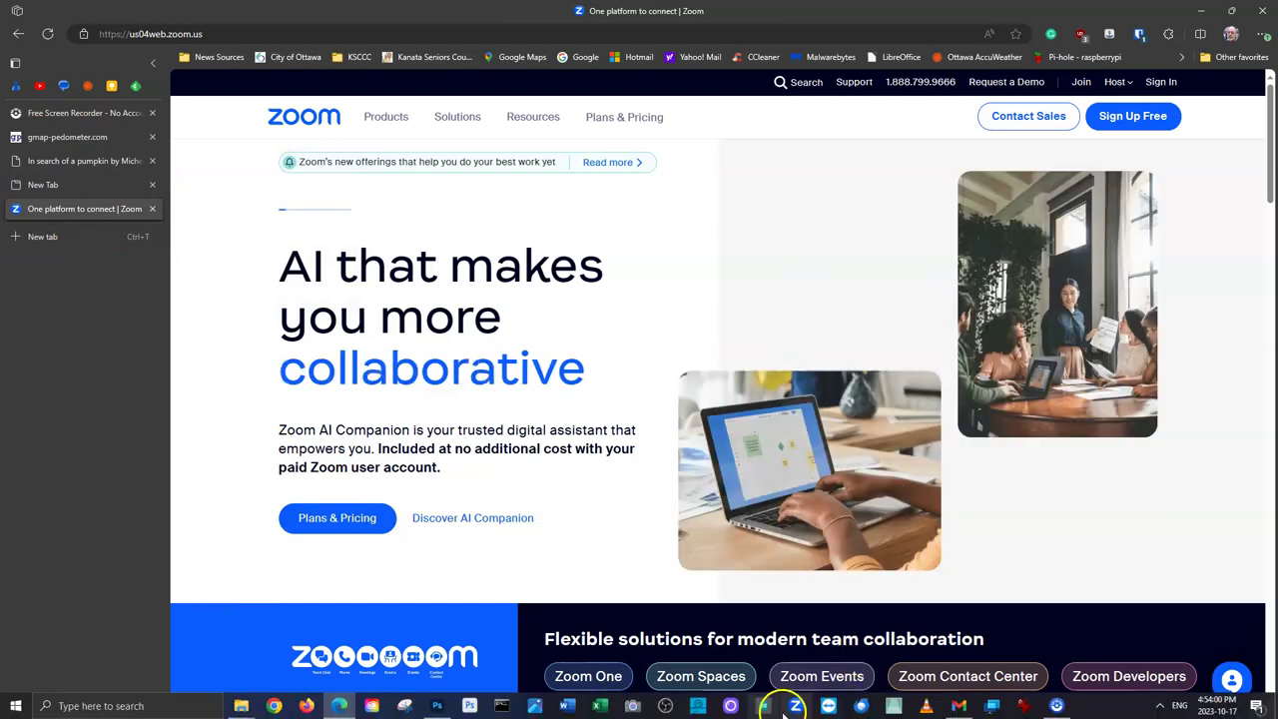
pyautogui.click(952, 707)
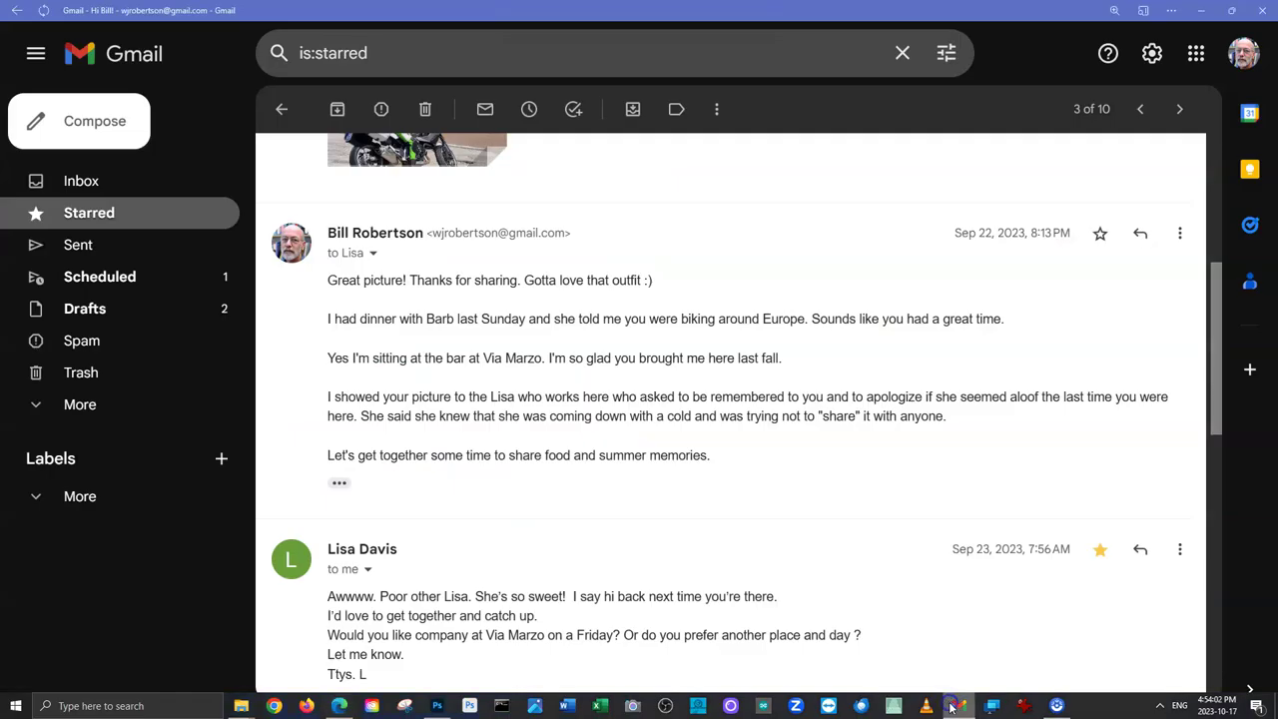
pyautogui.click(83, 130)
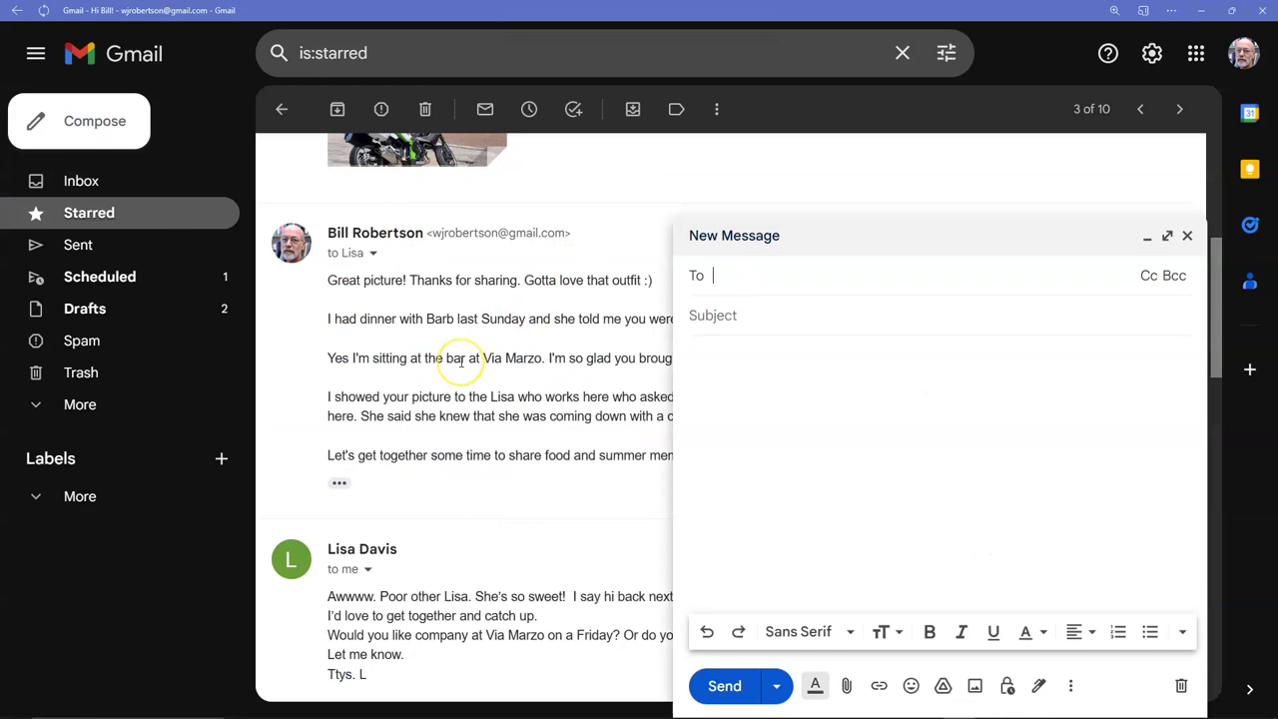
pyautogui.write('phil')
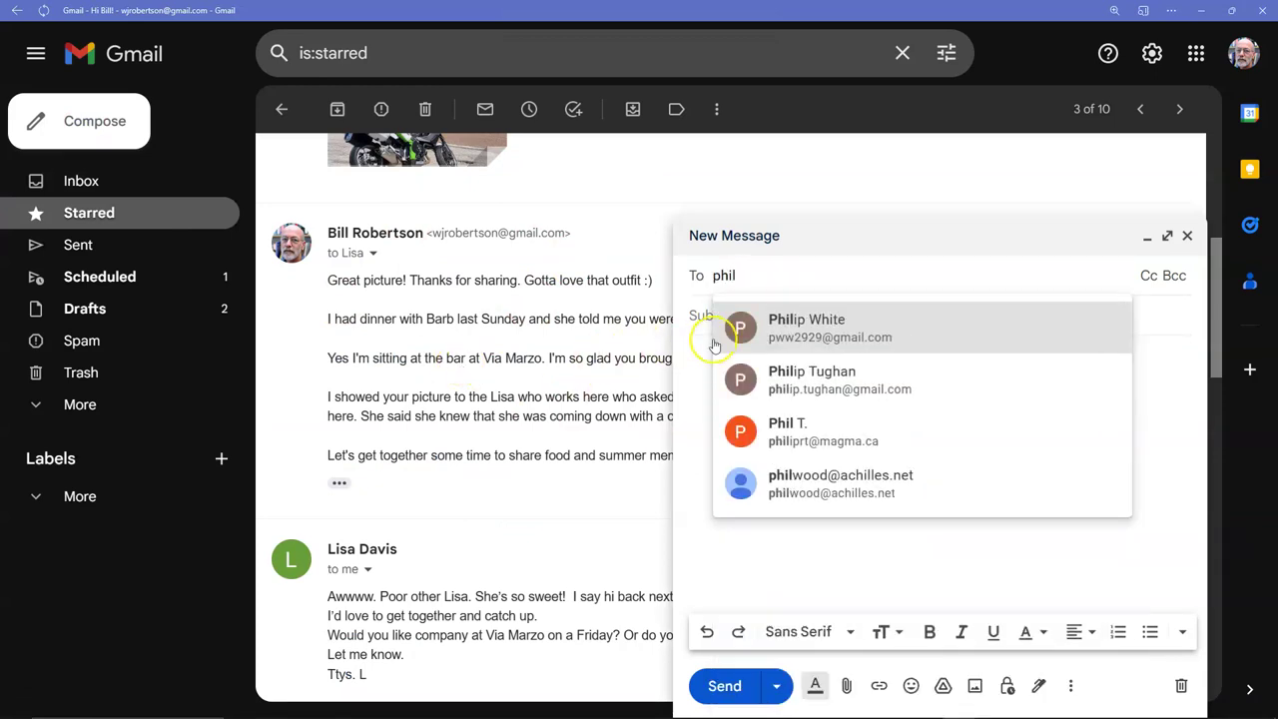
pyautogui.click(785, 319)
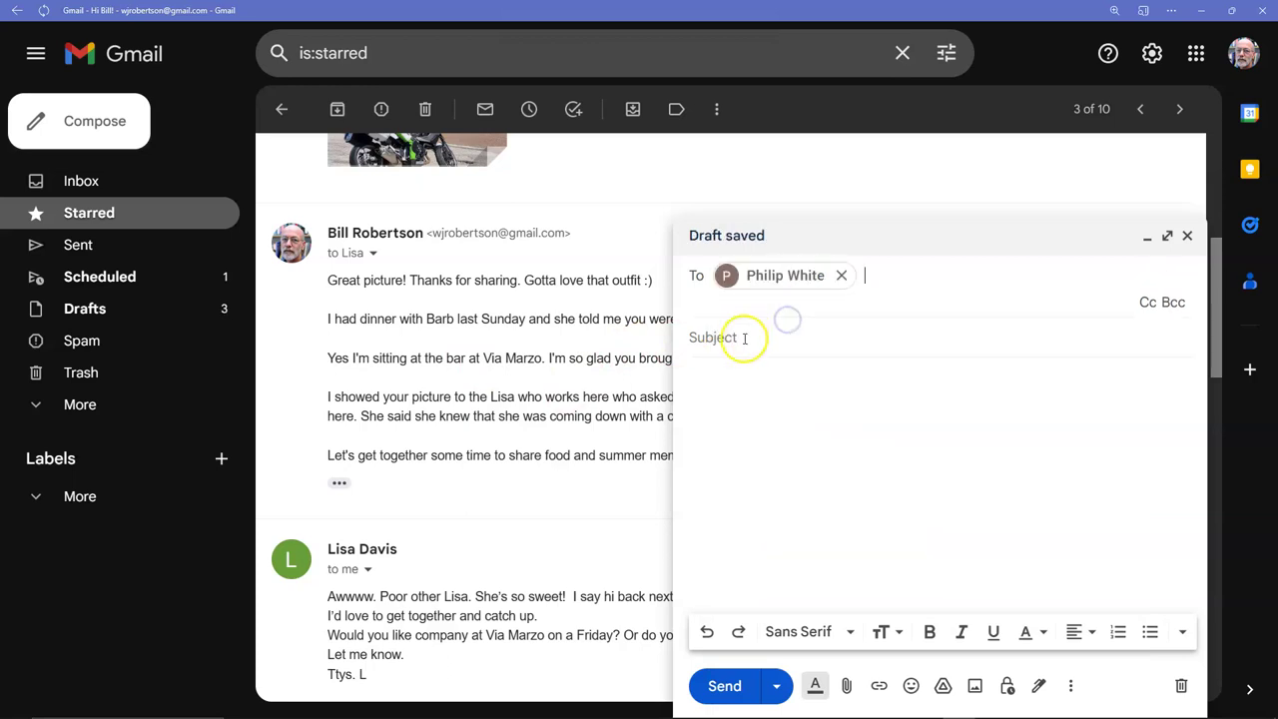
pyautogui.click(743, 337)
pyautogui.write('test Zoom s')
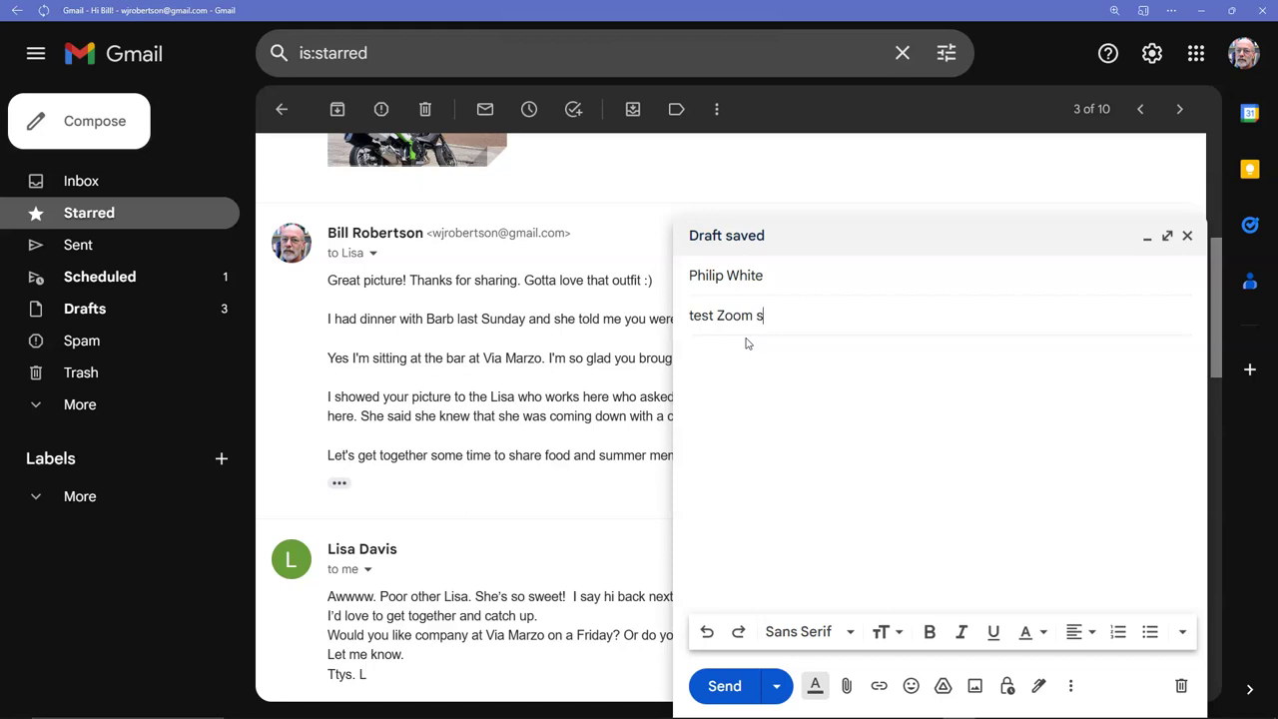
pyautogui.write('ession')
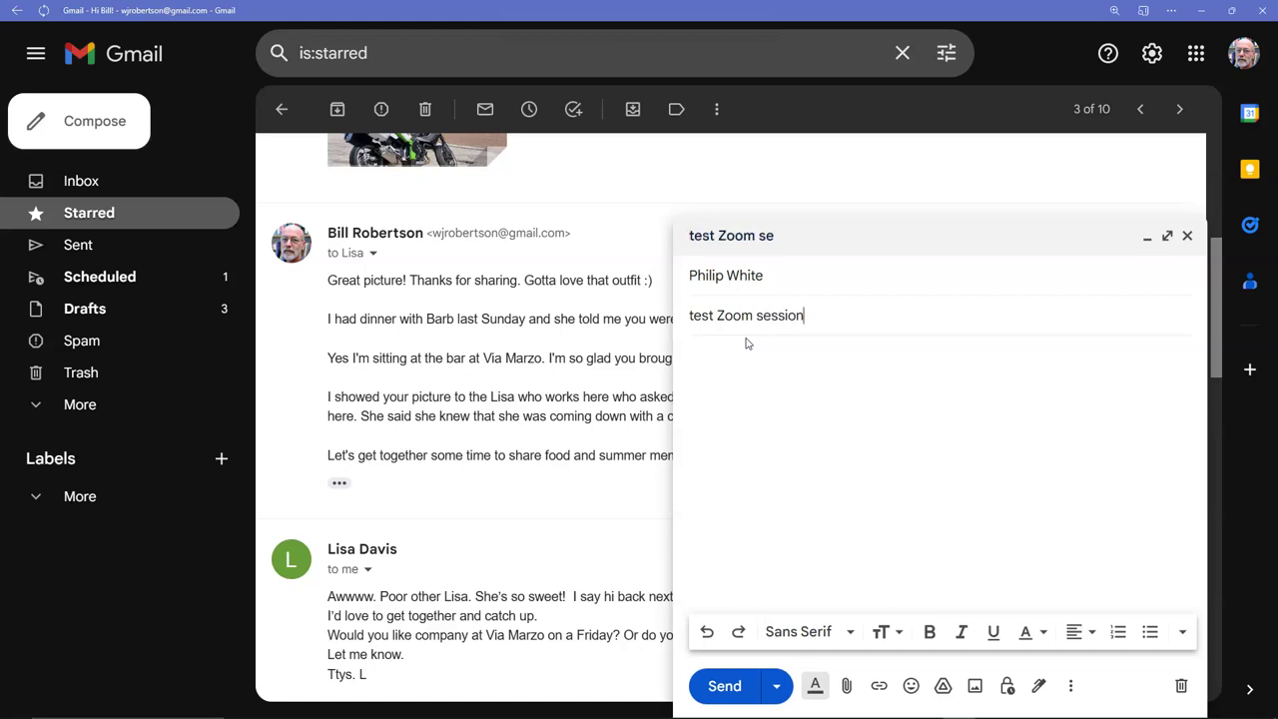
# Paste the copied Zoom invite link into the message body.
pyautogui.press('Tab')
pyautogui.hotkey('ctrl', 'v')
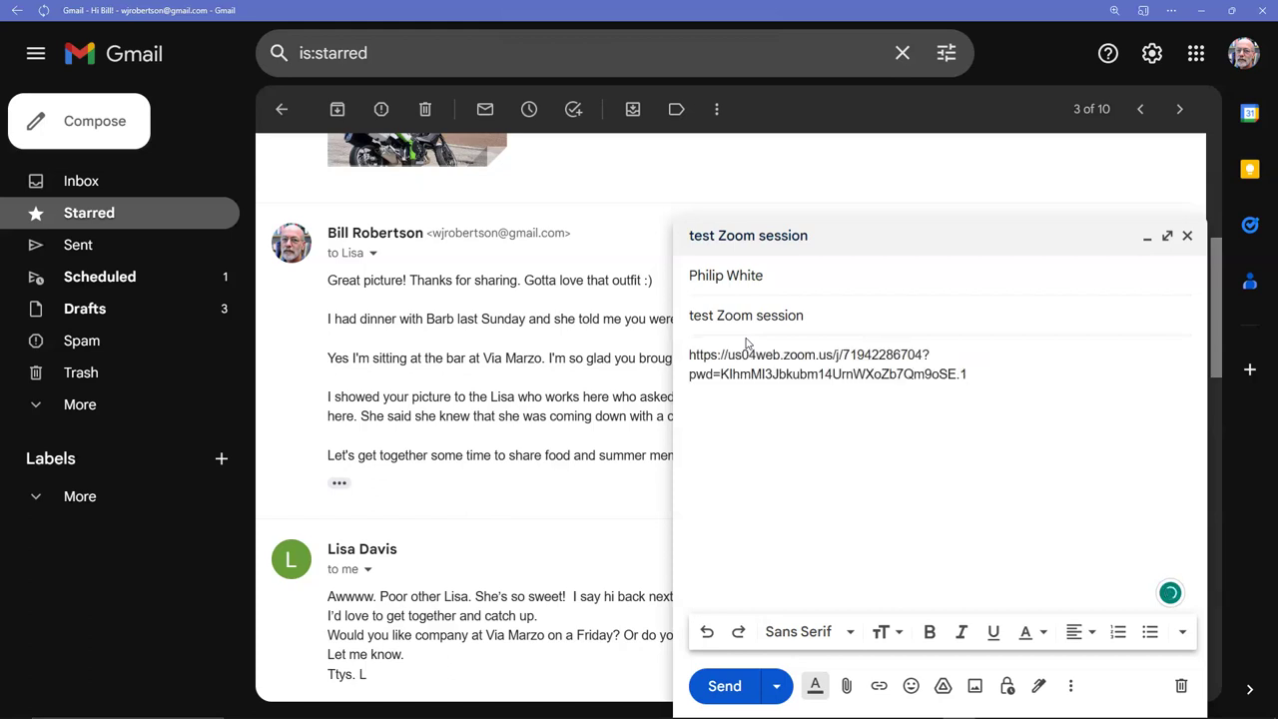
pyautogui.hotkey('ctrl', 'z')
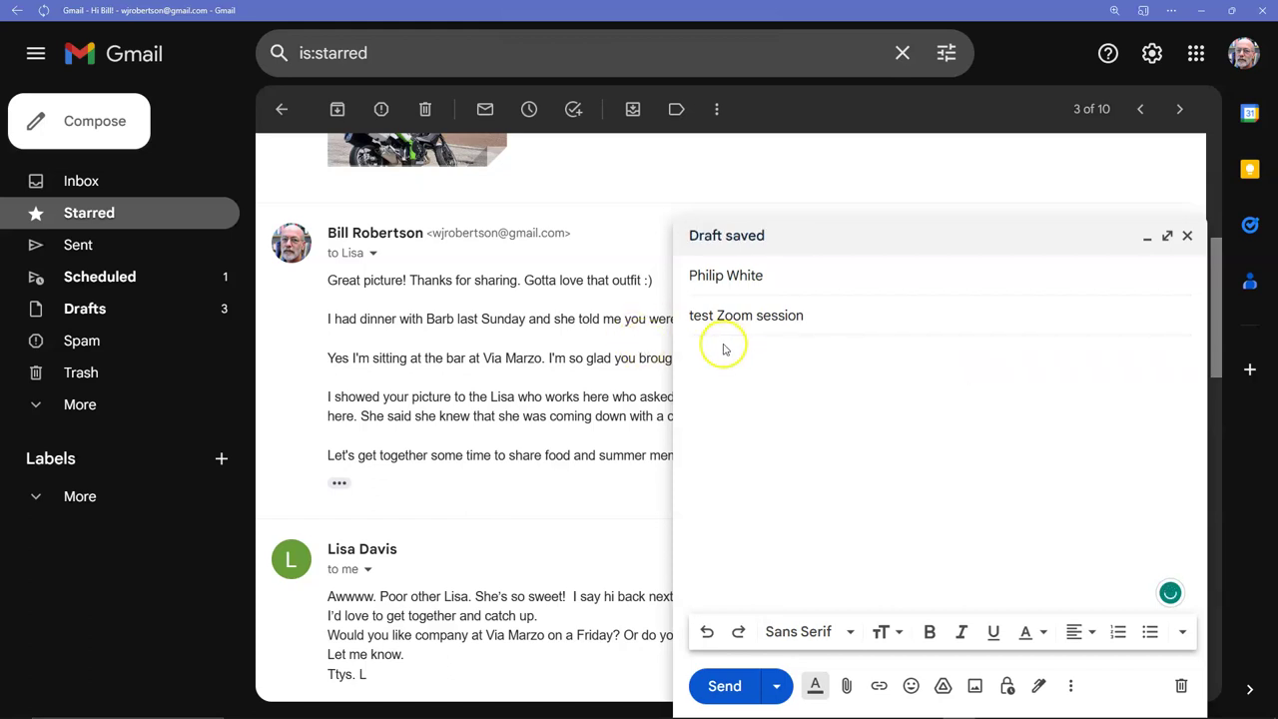
pyautogui.rightClick(723, 358)
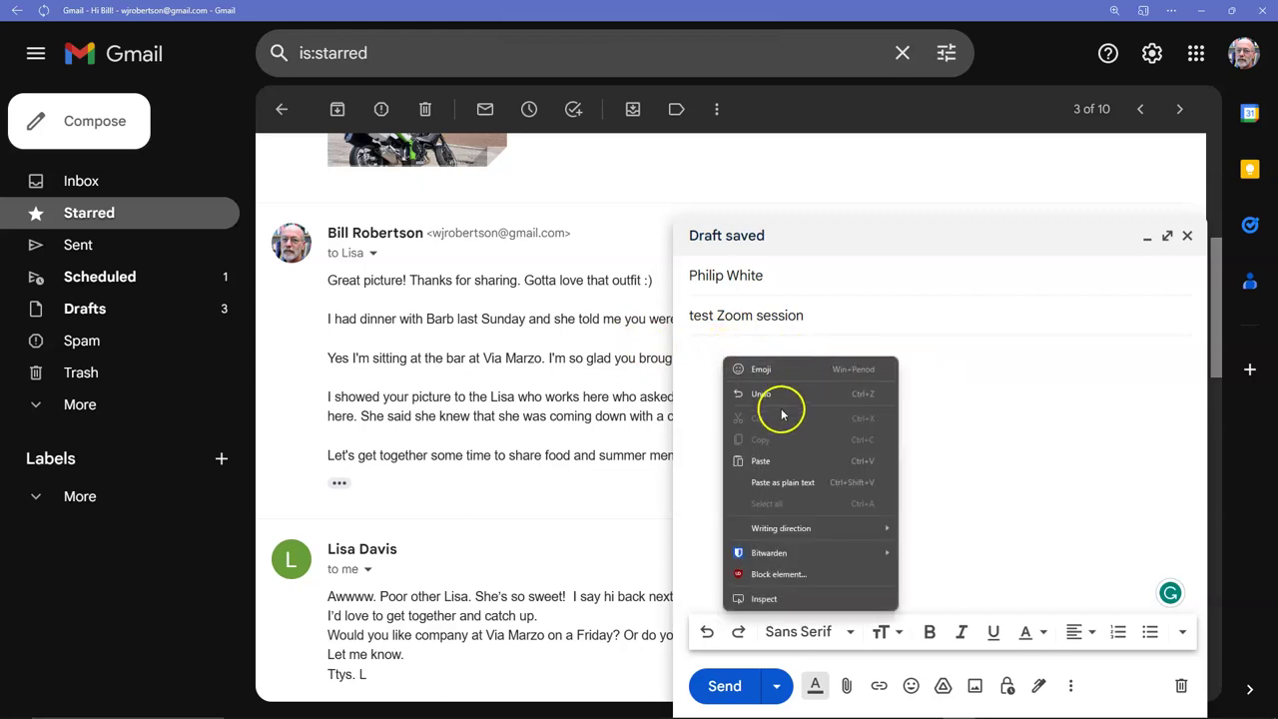
pyautogui.click(761, 460)
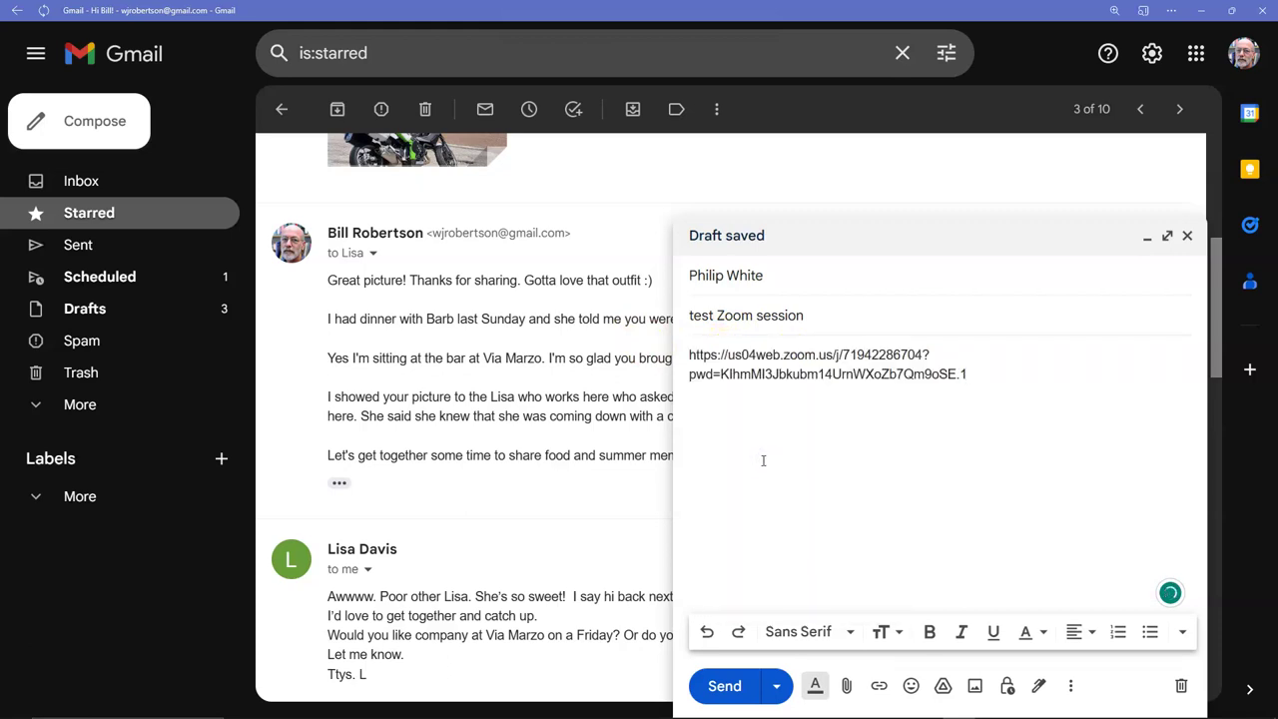
pyautogui.click(690, 355)
# Add a greeting to the recipient and 'Click on this link/URL/web address to start our Zoom session:' above the link, then begin a closing line.
pyautogui.write('Hi, P')
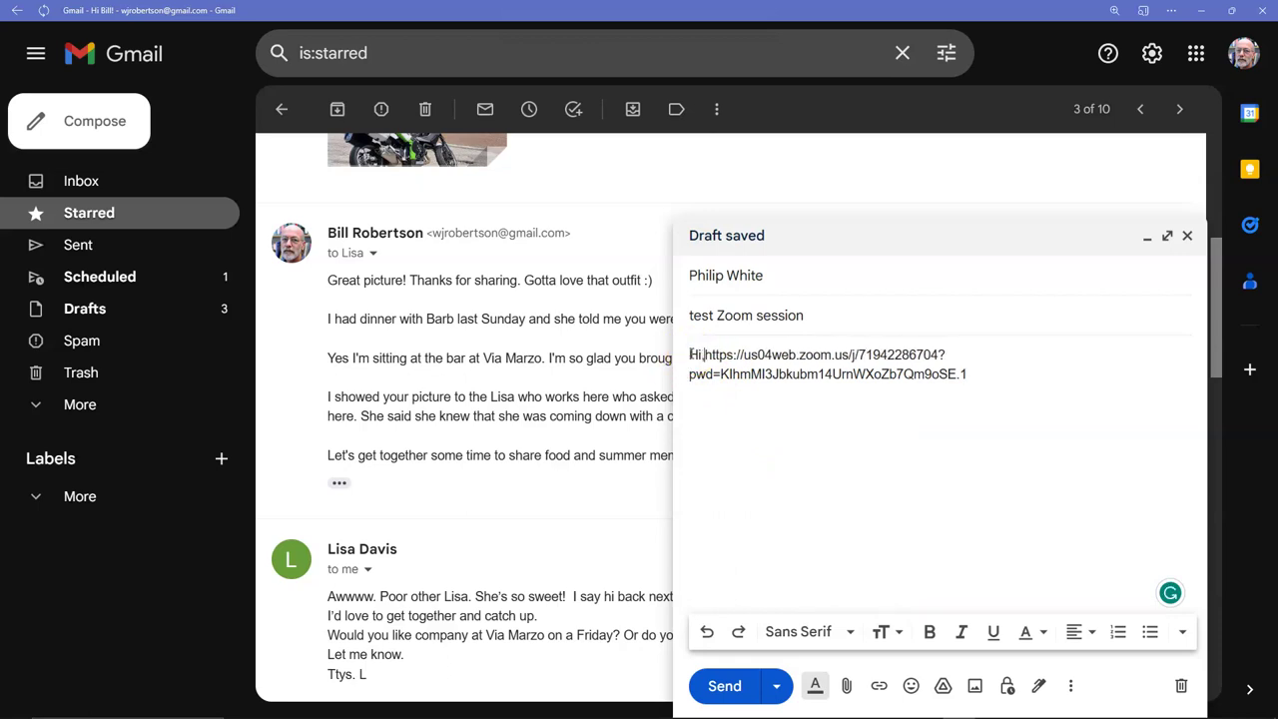
pyautogui.write('hilip')
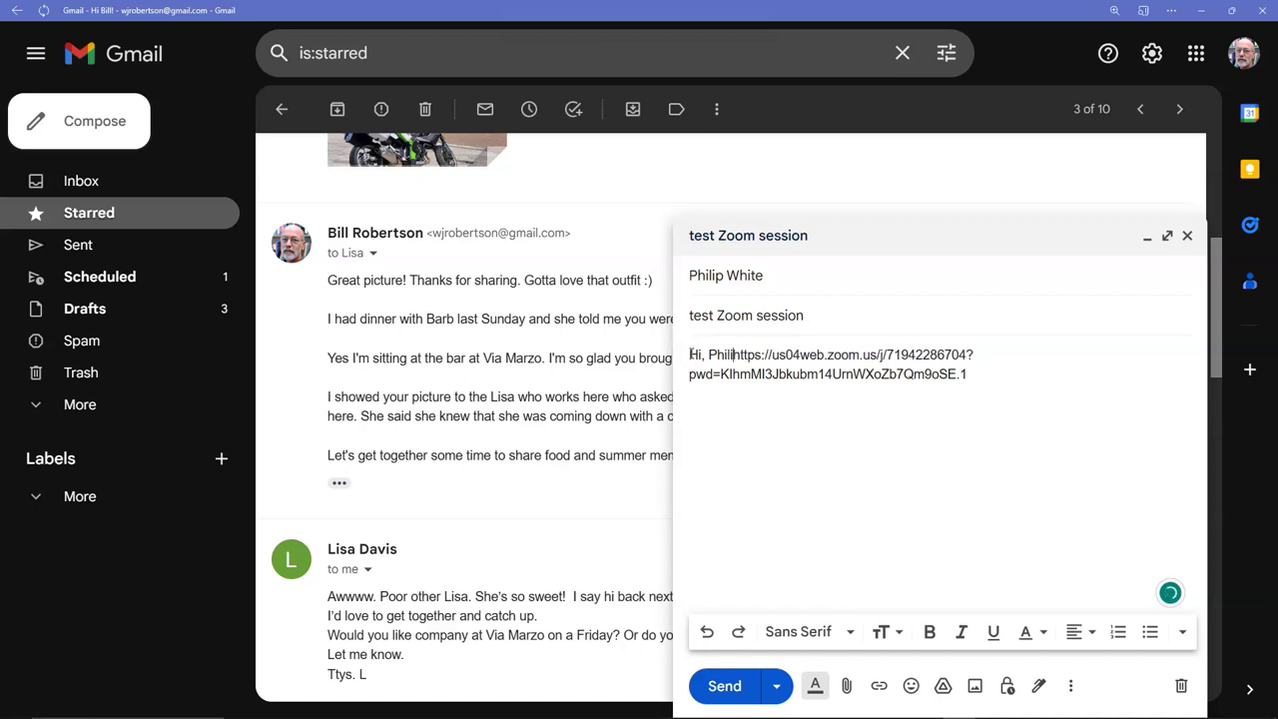
pyautogui.write('.')
pyautogui.press('Return')
pyautogui.press('Return')
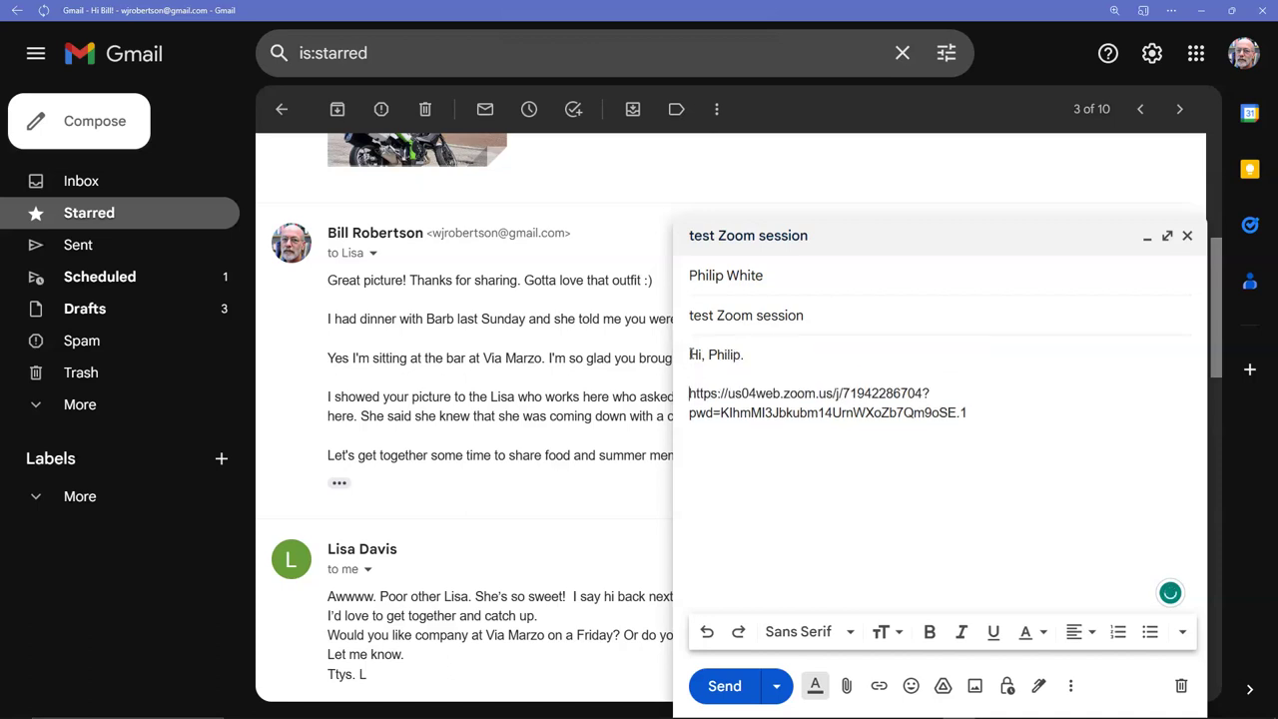
pyautogui.write('Click on ')
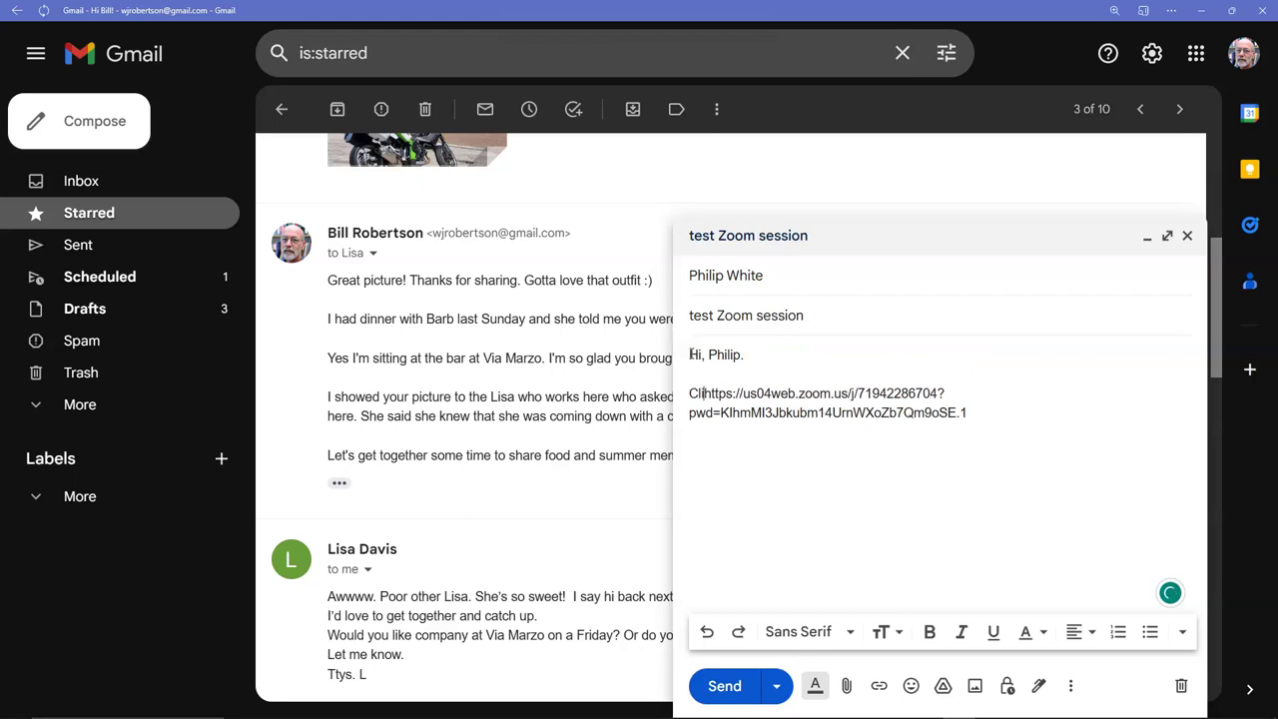
pyautogui.write('this li')
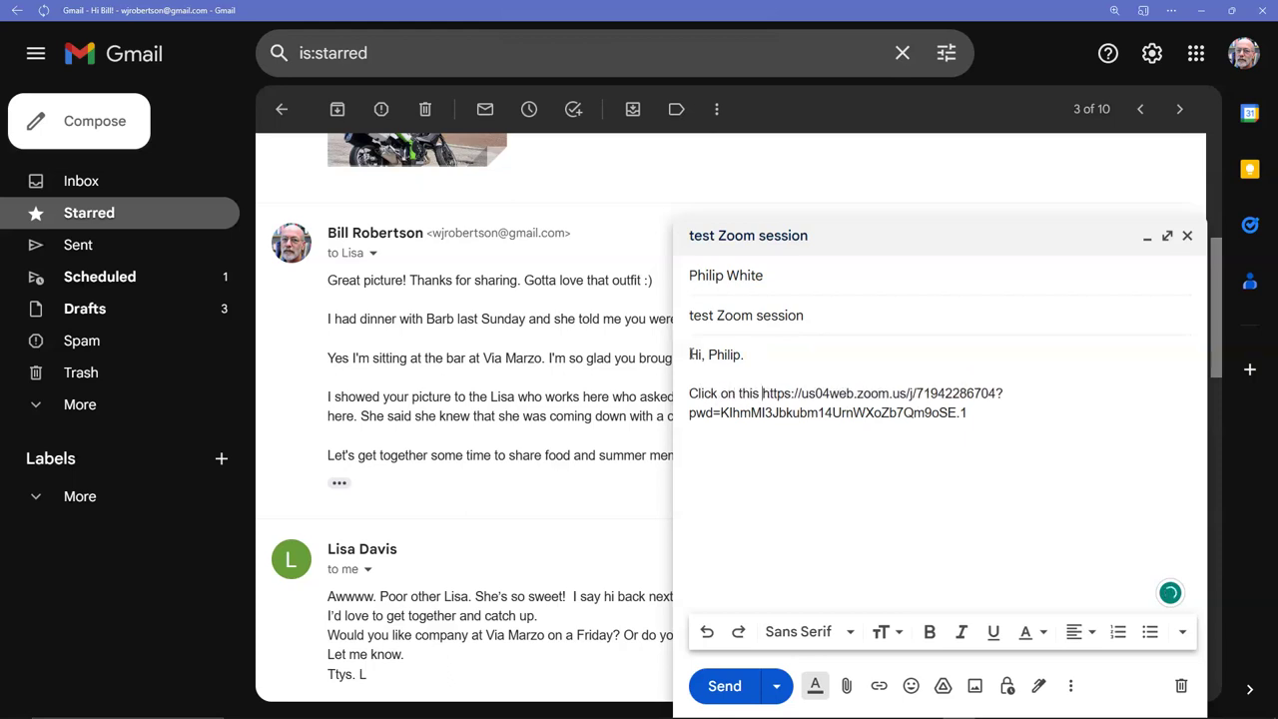
pyautogui.write('nk/U')
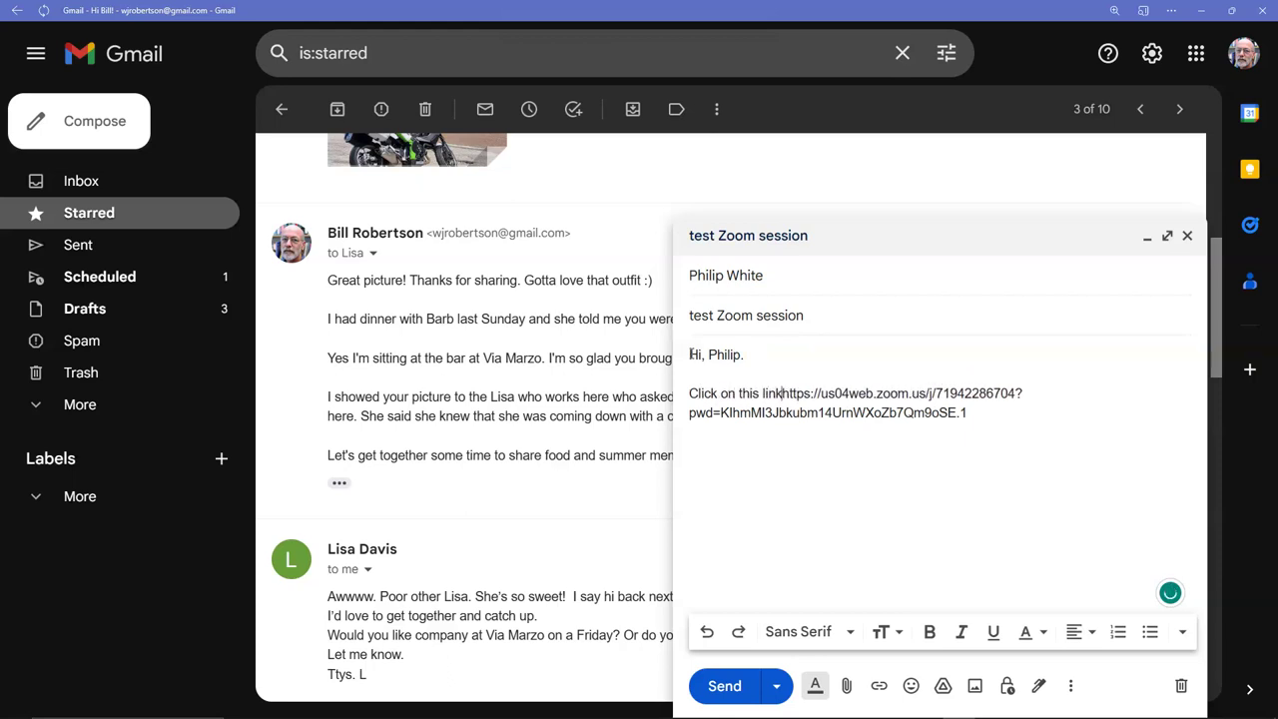
pyautogui.write('RL/we')
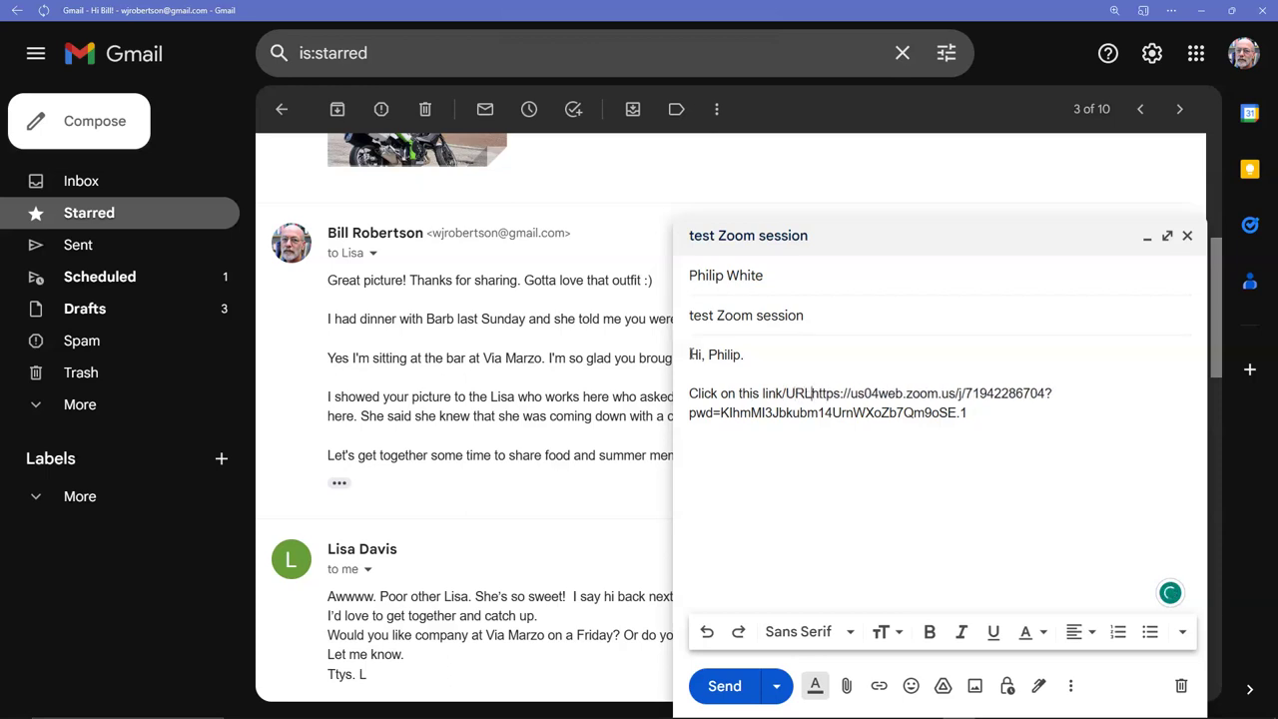
pyautogui.write('b address')
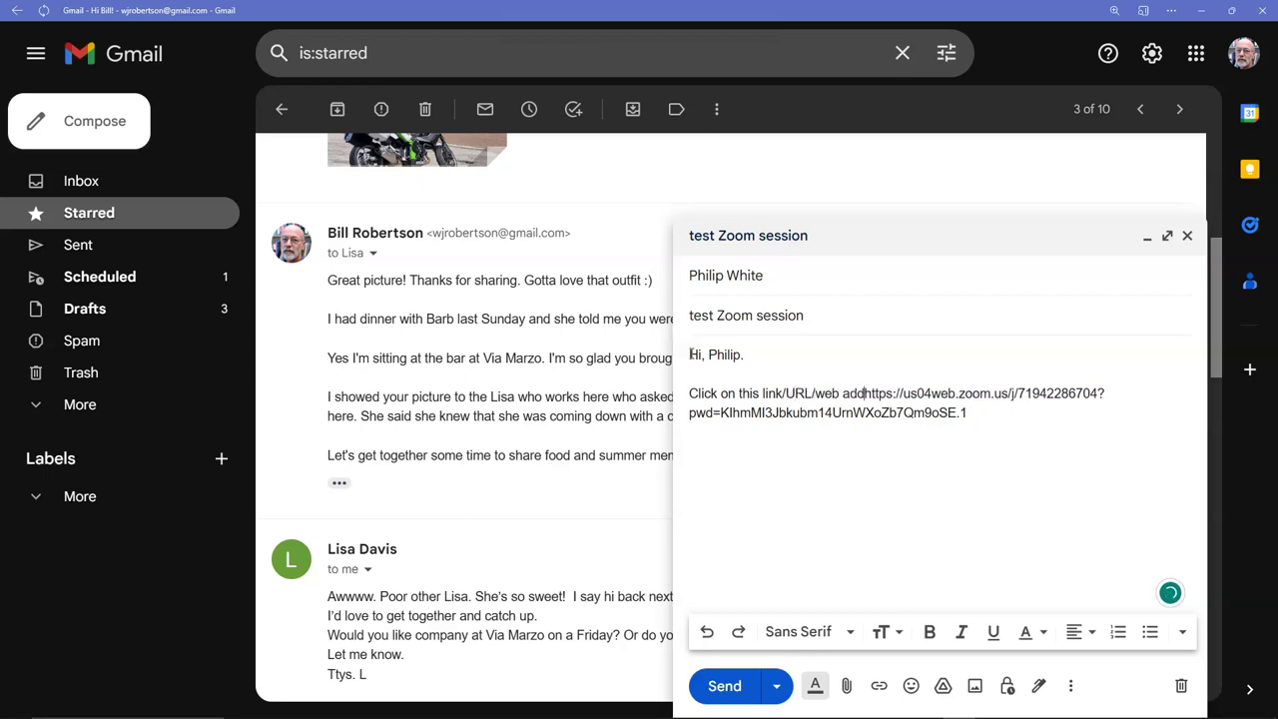
pyautogui.write(' to start ')
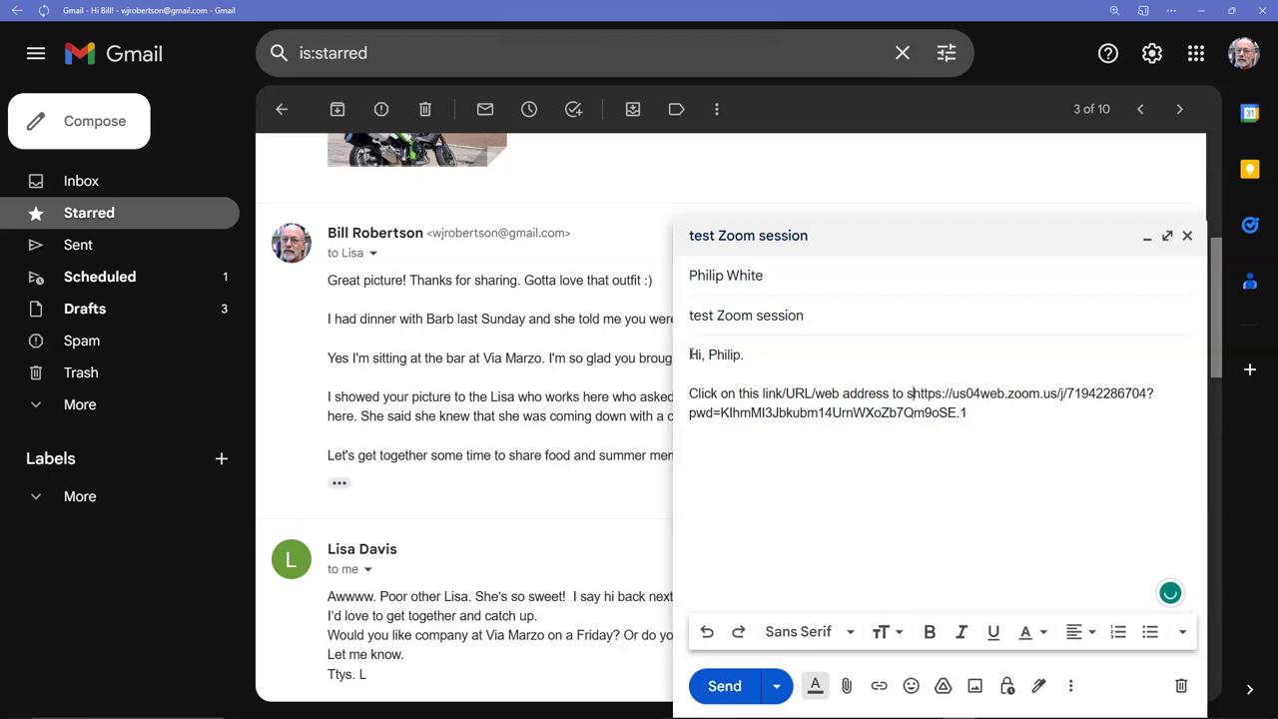
pyautogui.write('our Z')
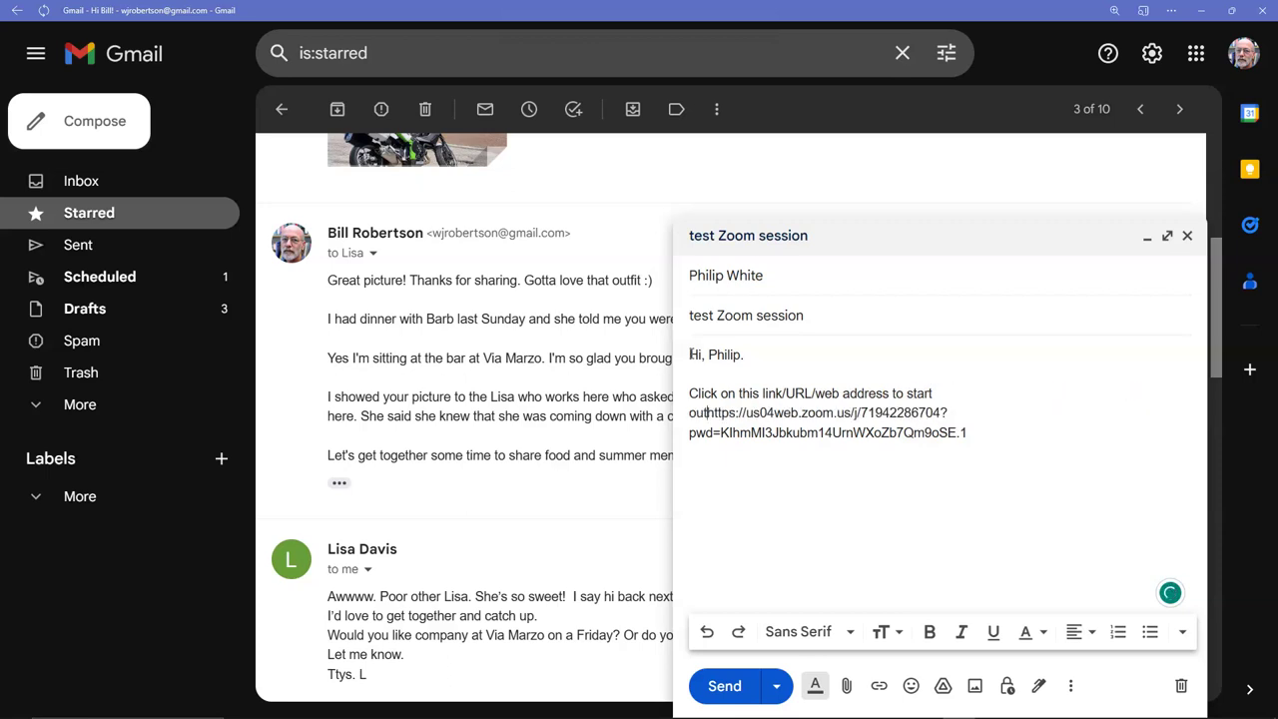
pyautogui.write('oom sessio')
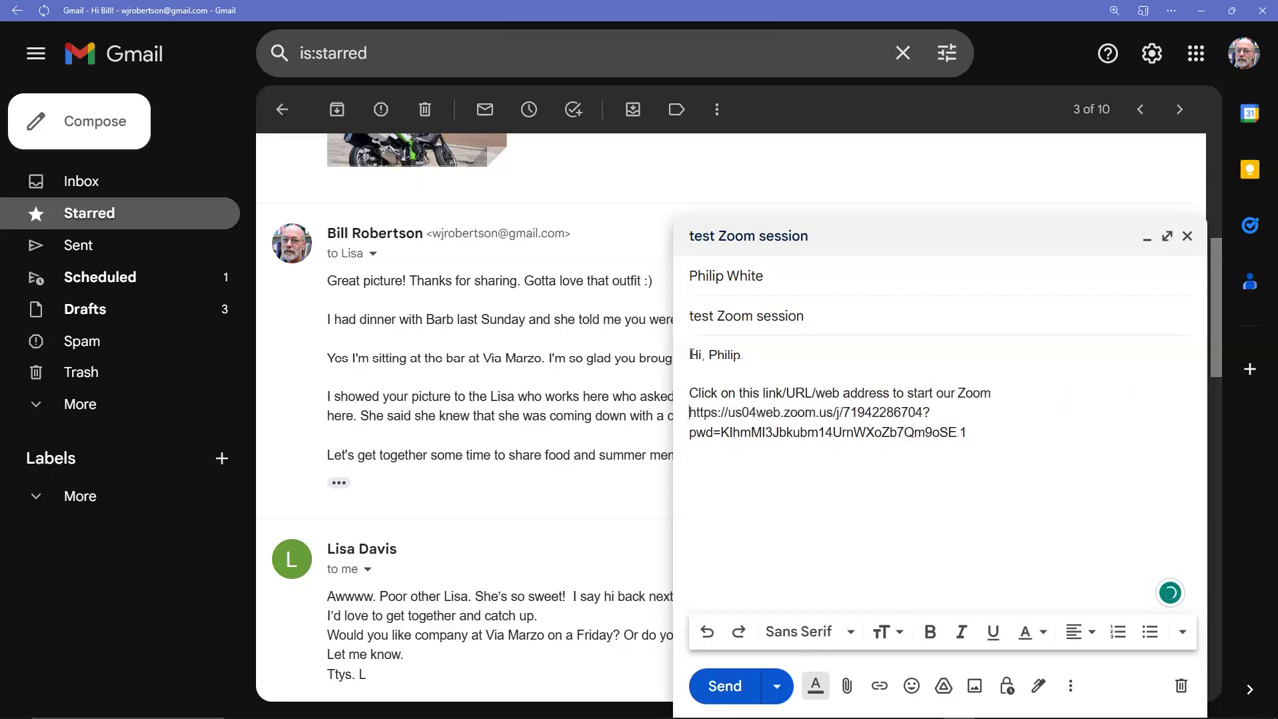
pyautogui.write('n:')
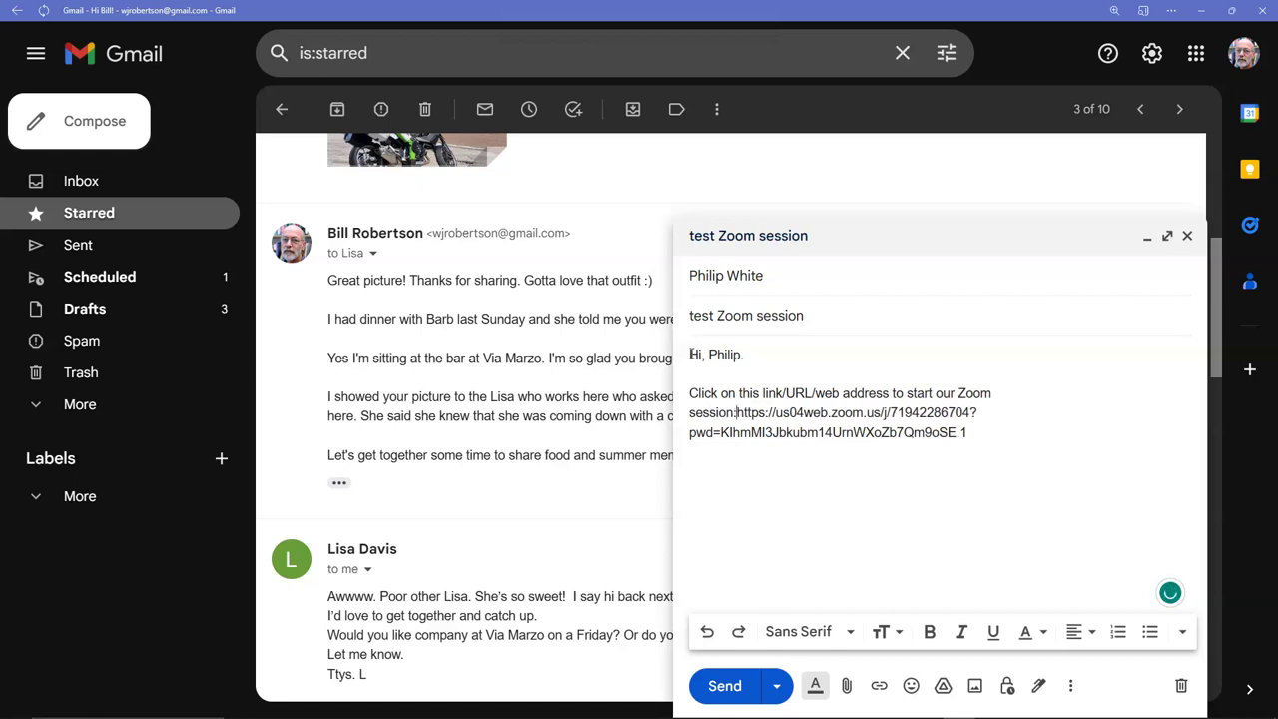
pyautogui.press('Return')
pyautogui.press('Return')
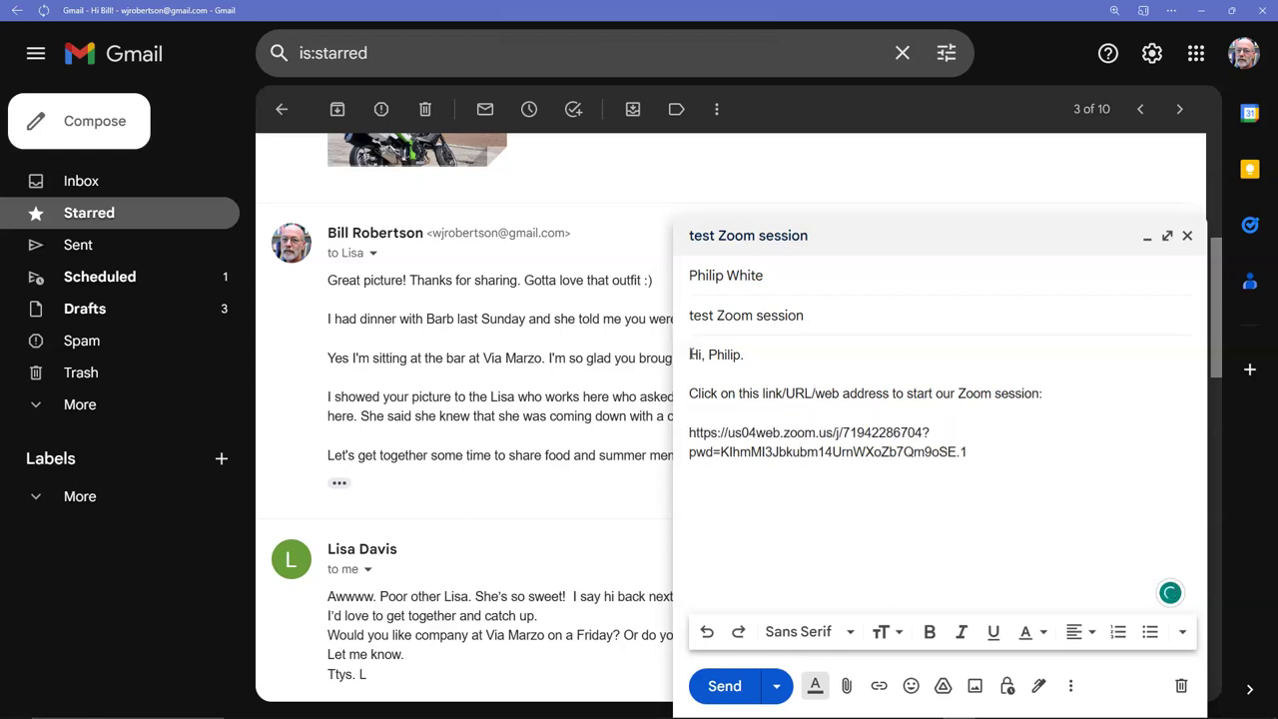
pyautogui.click(976, 451)
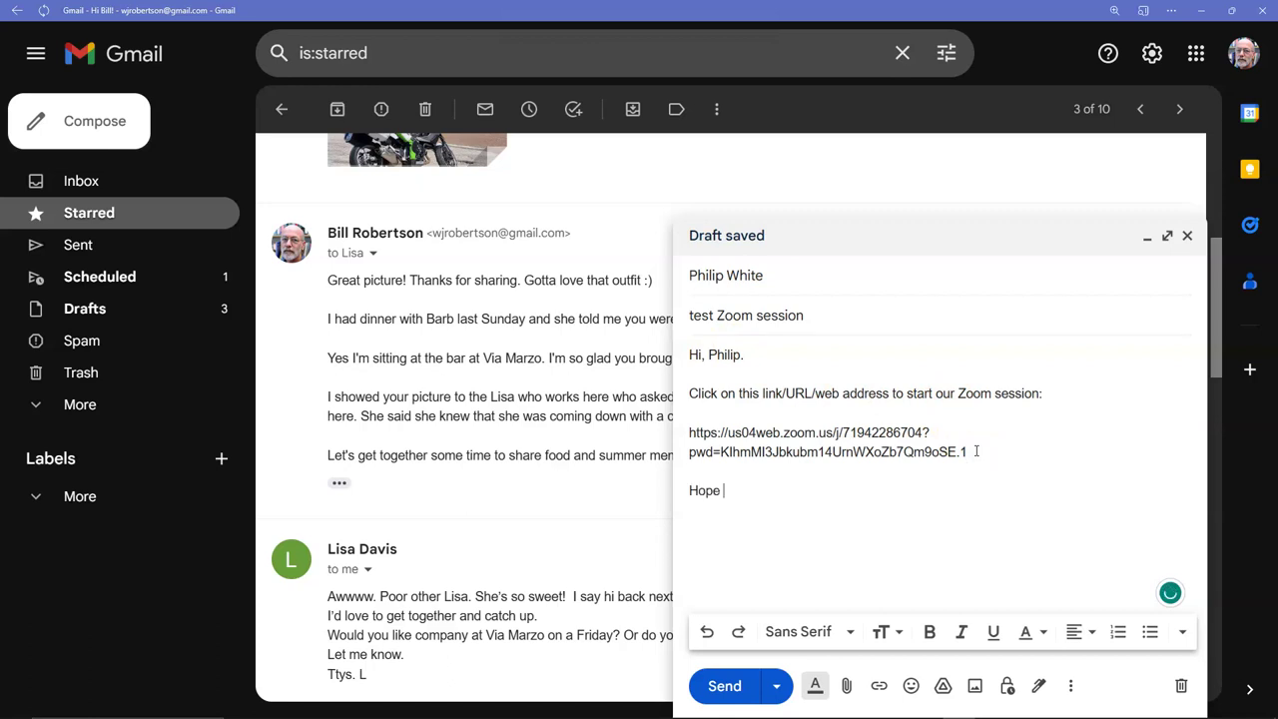
pyautogui.write('wo')
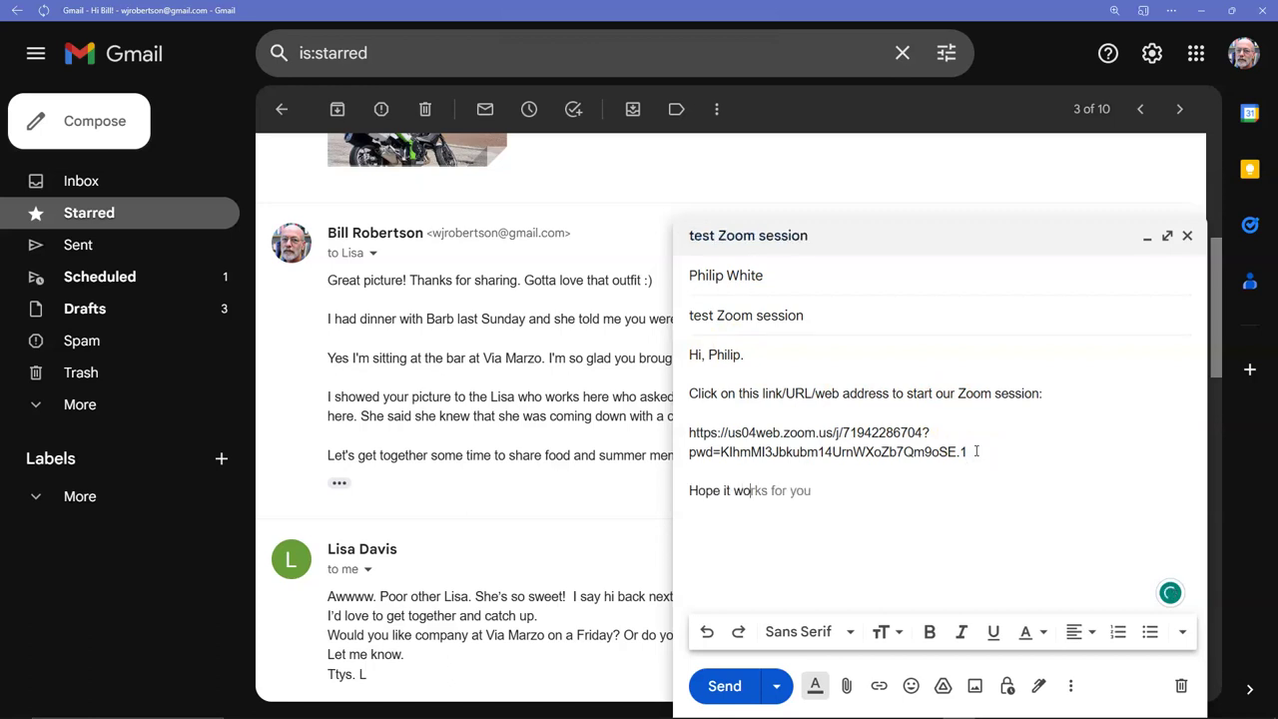